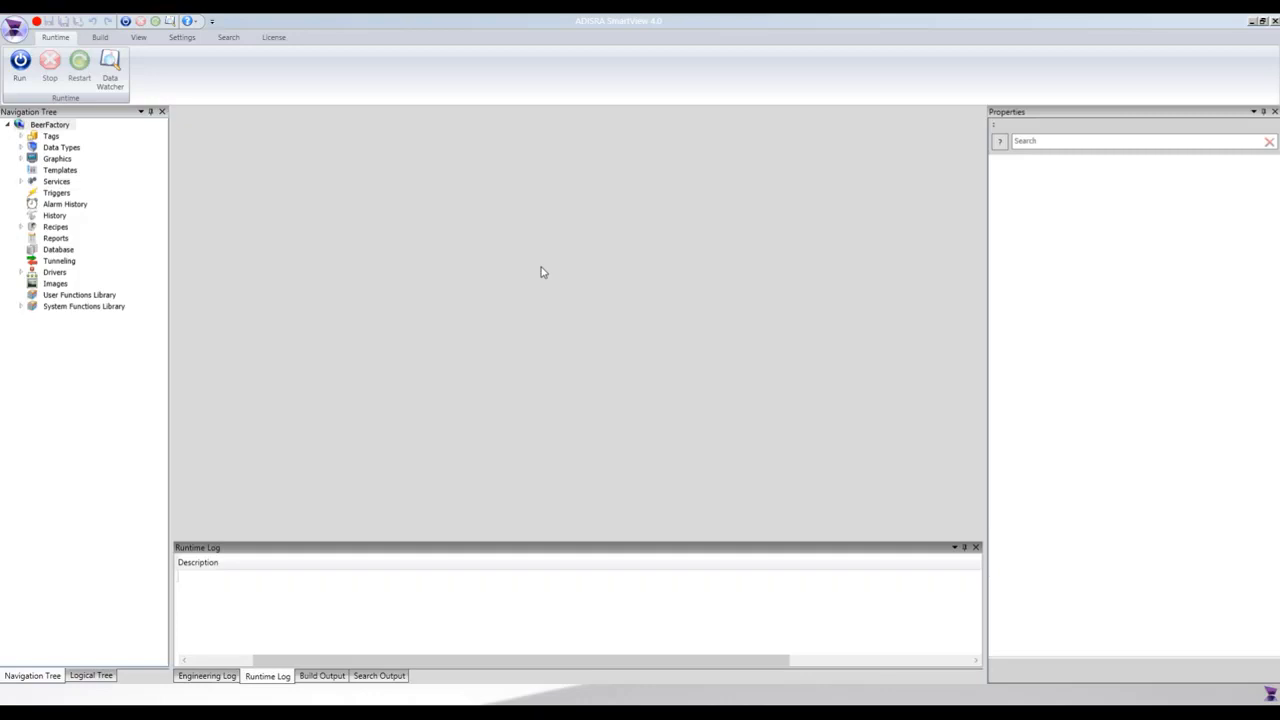
# Create a new Triggers document in the BeerFactory project and insert one trigger item in it.
pyautogui.rightClick(55, 195)
pyautogui.click(106, 205)
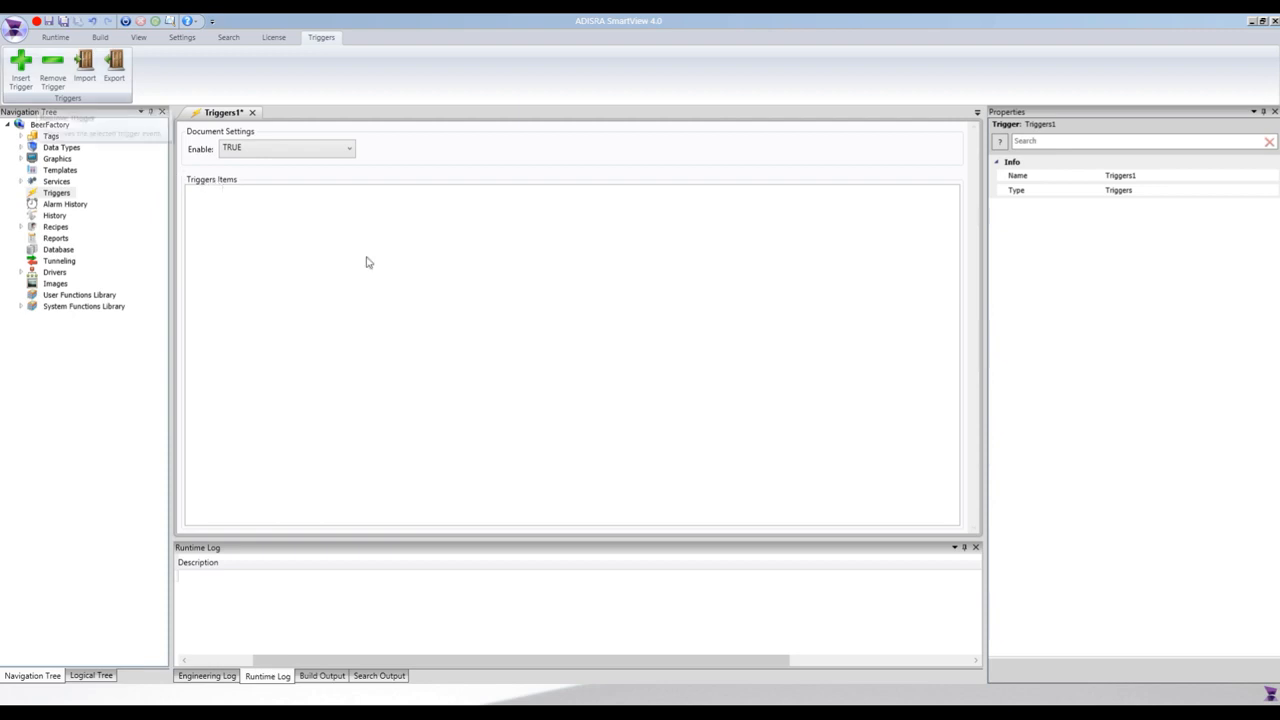
pyautogui.click(22, 66)
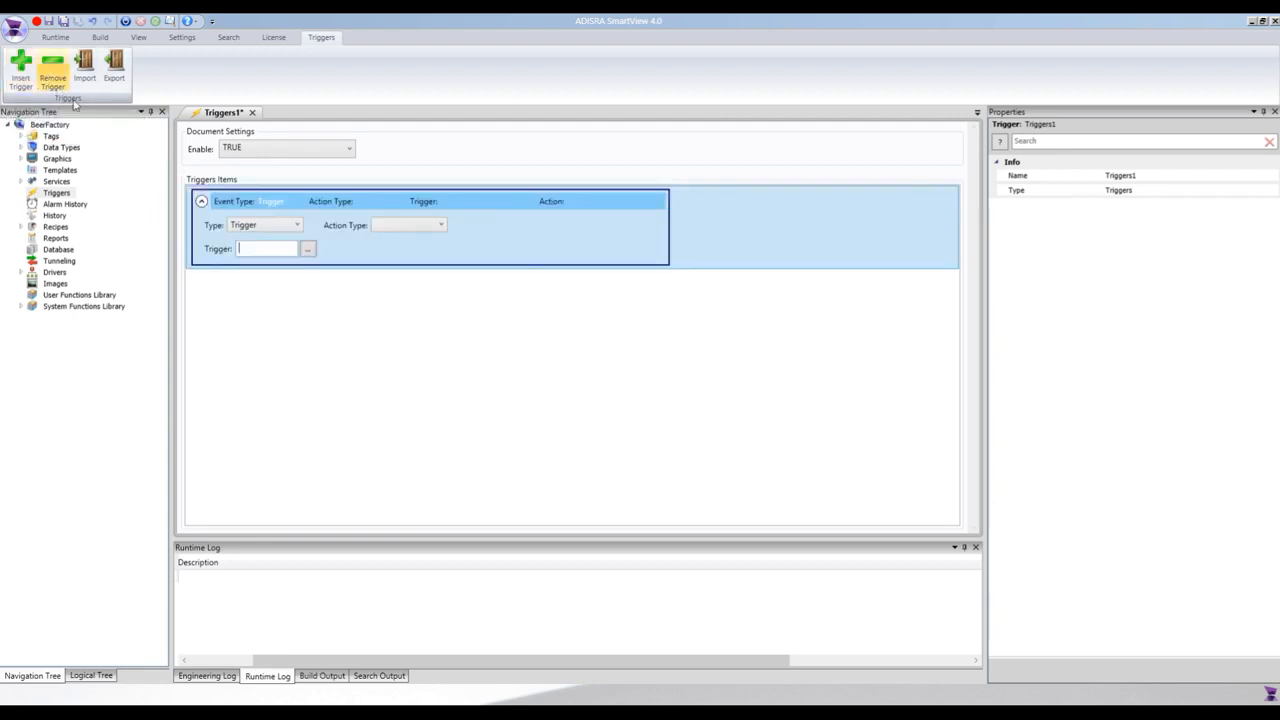
# Examine the event types and action types available for the new trigger item.
pyautogui.click(284, 228)
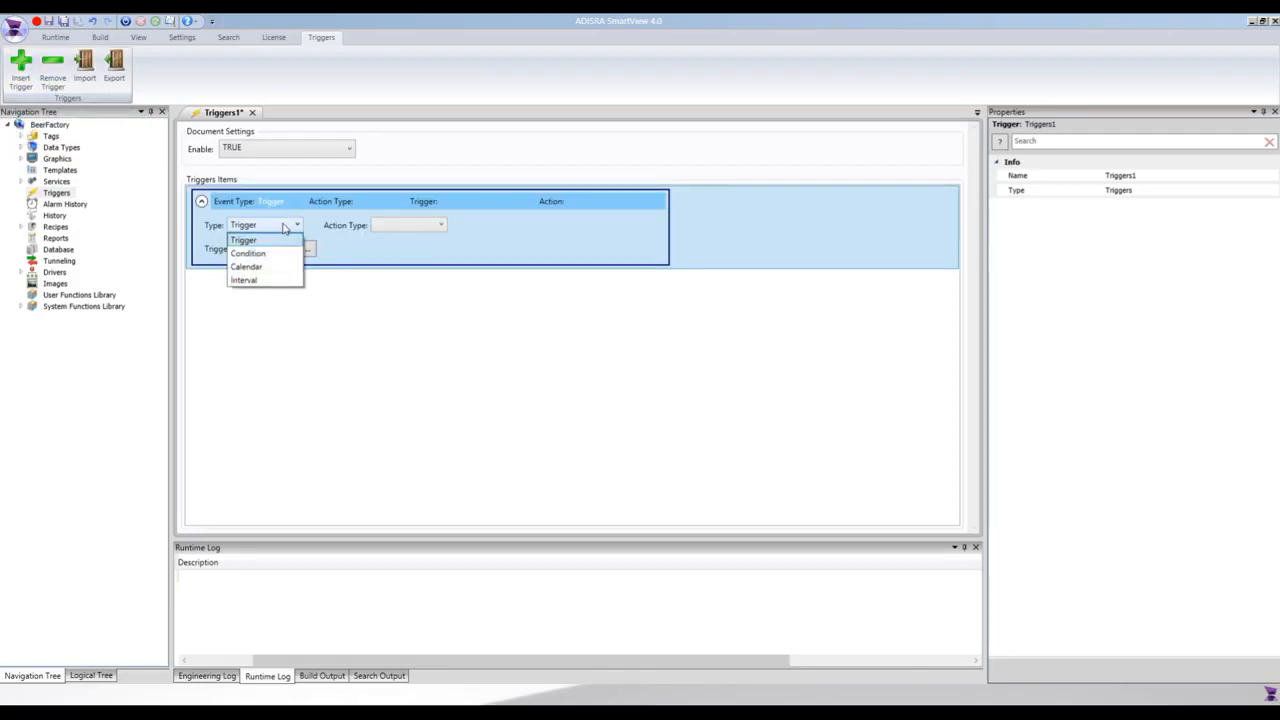
pyautogui.click(284, 228)
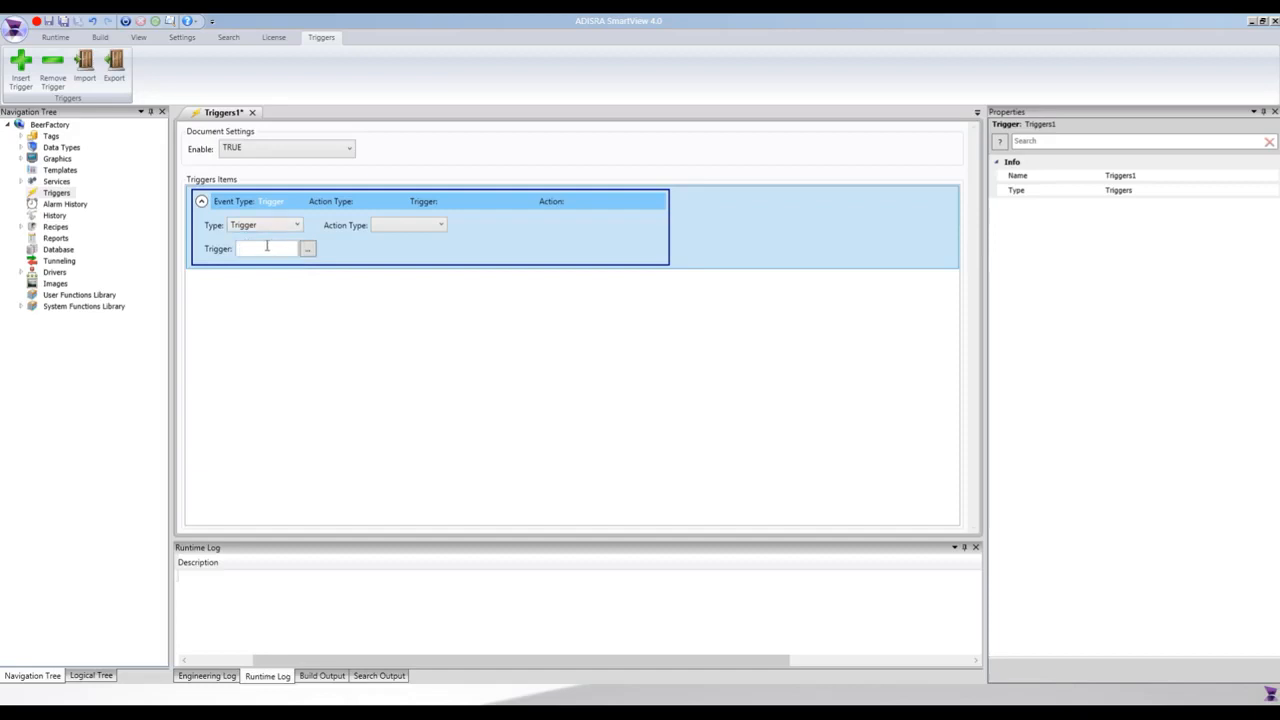
pyautogui.click(267, 247)
pyautogui.click(407, 227)
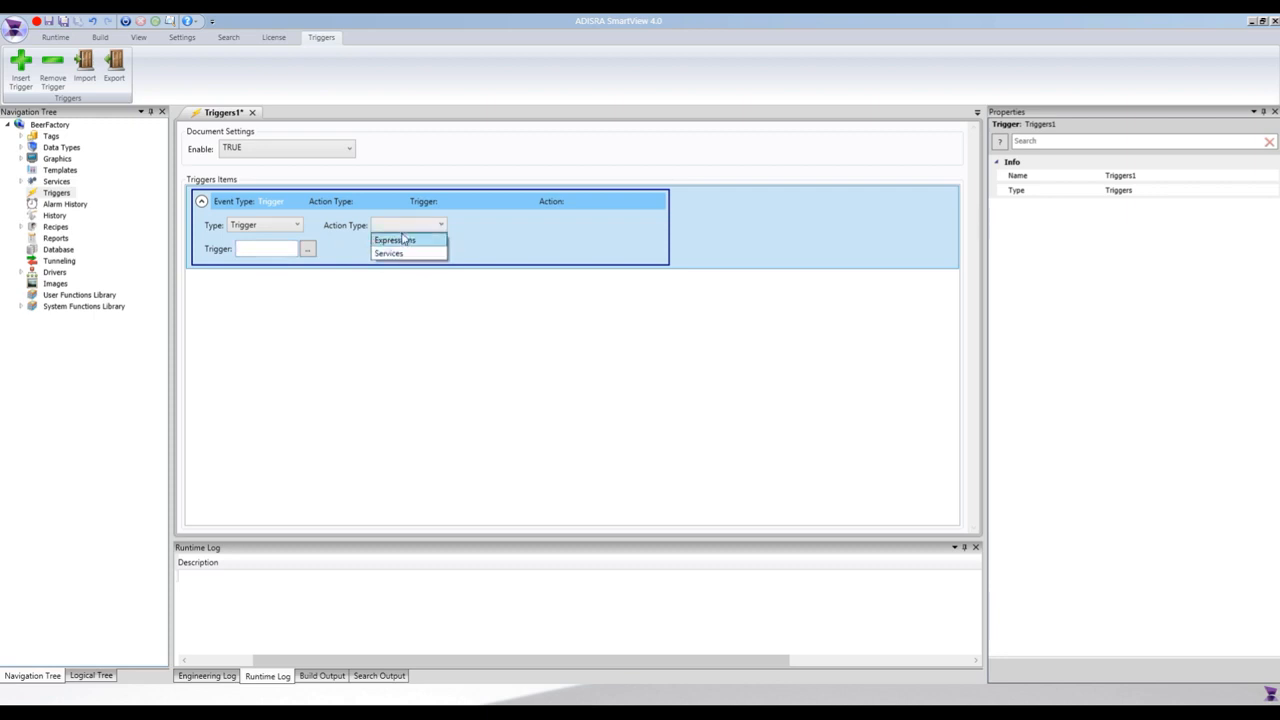
pyautogui.click(406, 228)
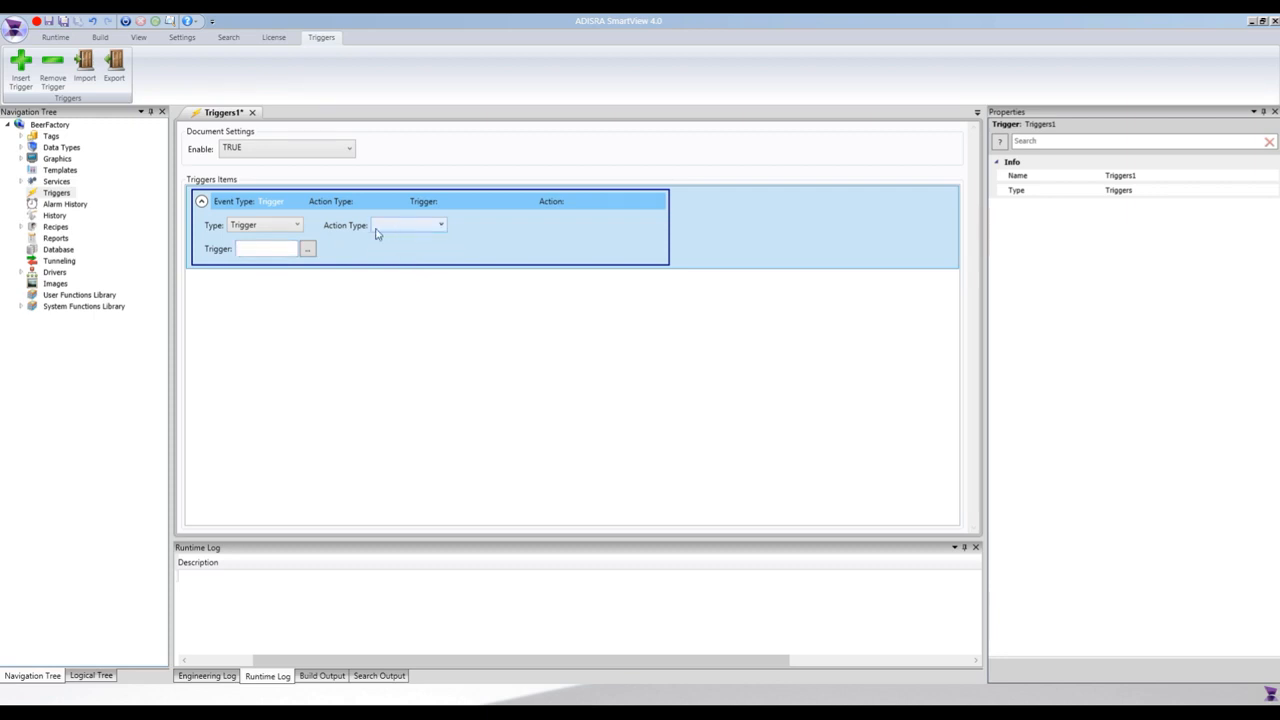
# Try the Condition event type on the trigger item and replace it with Calendar.
pyautogui.click(289, 227)
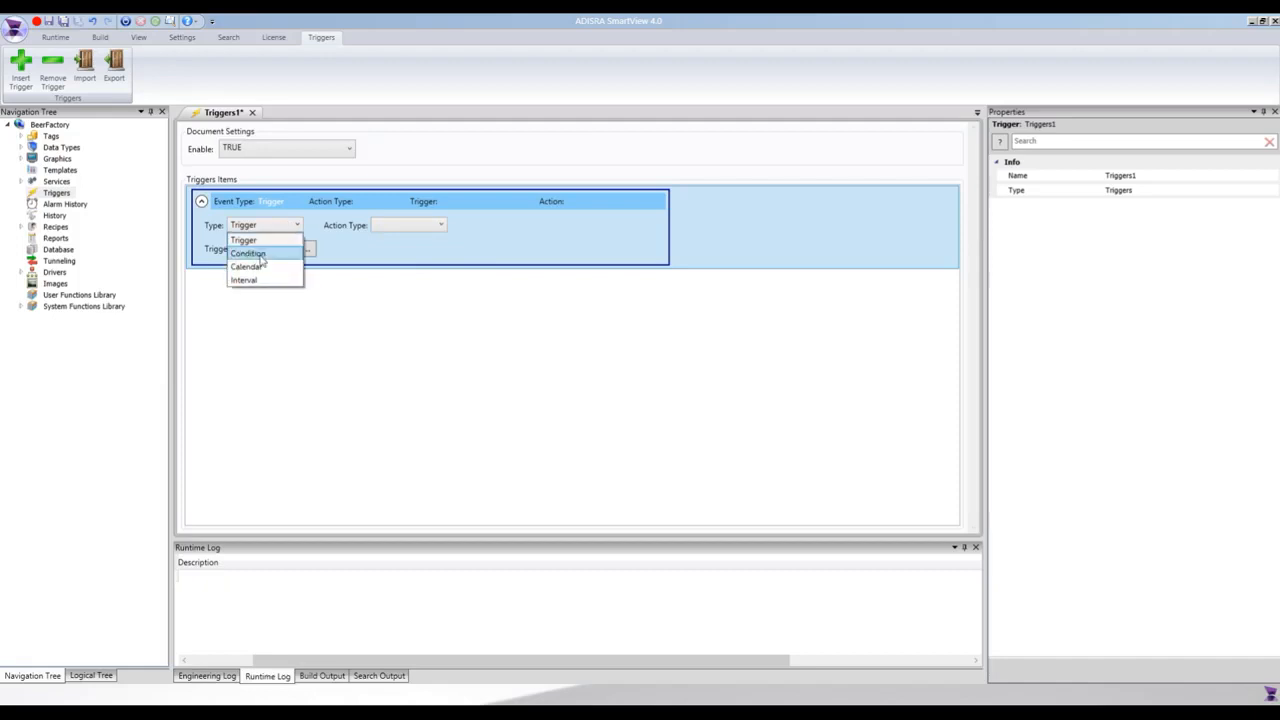
pyautogui.click(250, 254)
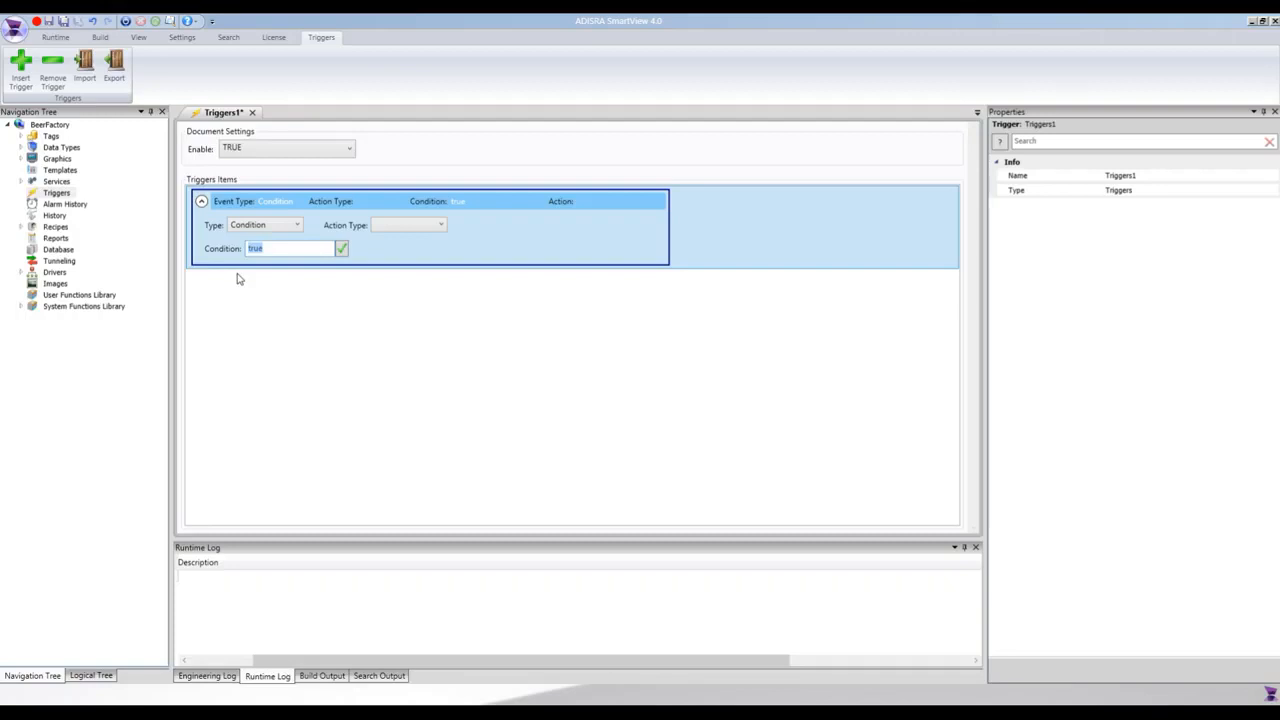
pyautogui.click(256, 224)
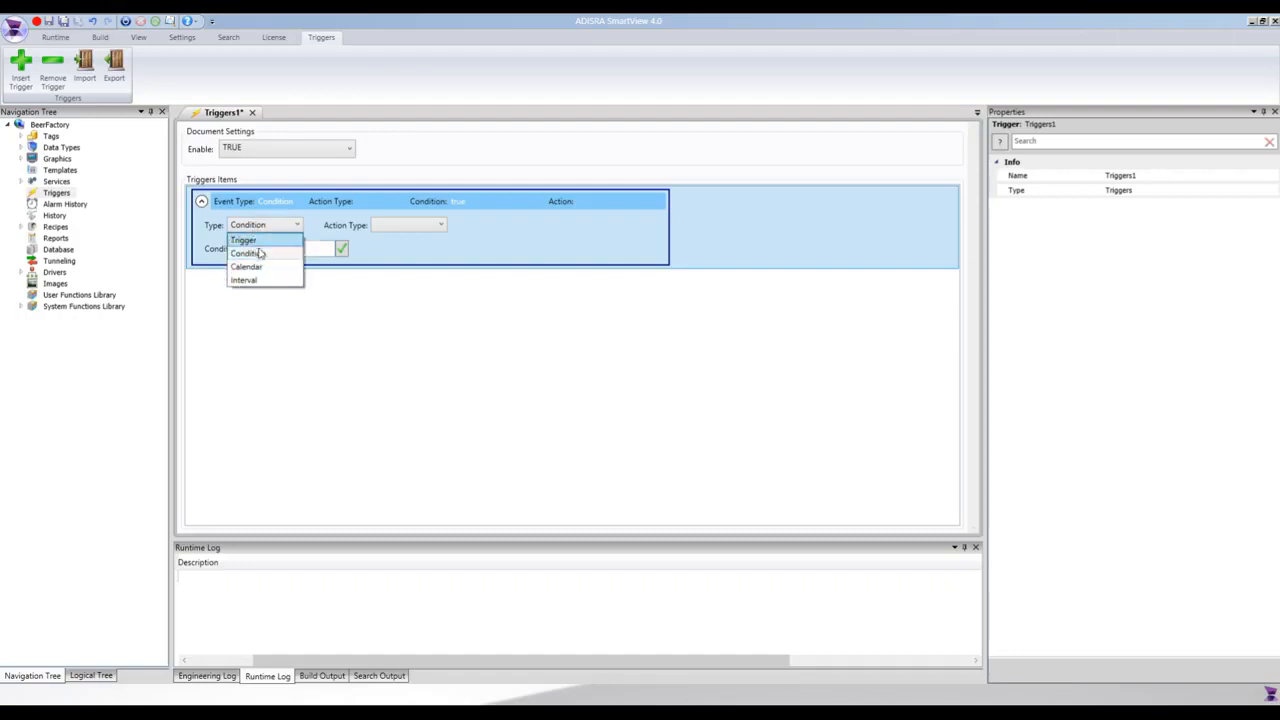
pyautogui.click(247, 267)
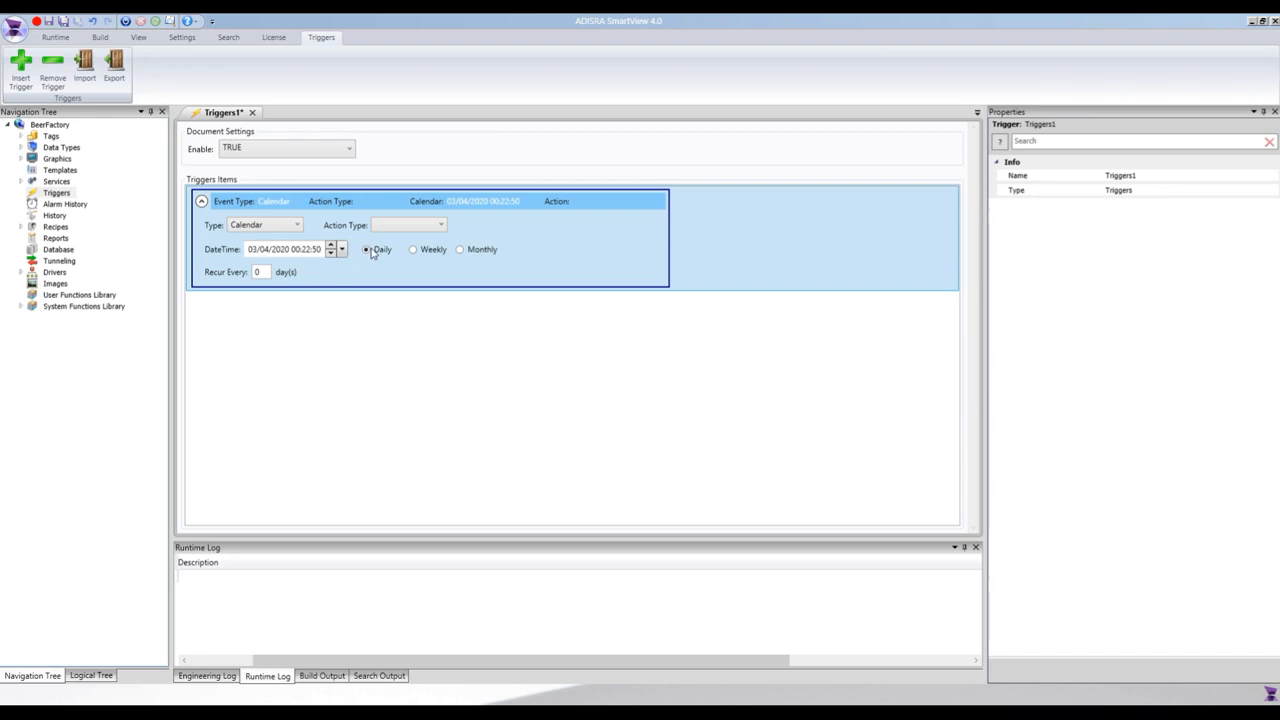
# Set the daily calendar recurrence to every 2 days.
pyautogui.click(257, 272)
pyautogui.write('3')
pyautogui.press('BackSpace')
pyautogui.write('2')
# Switch the calendar recurrence to Weekly and then to Monthly with the Days option.
pyautogui.click(414, 251)
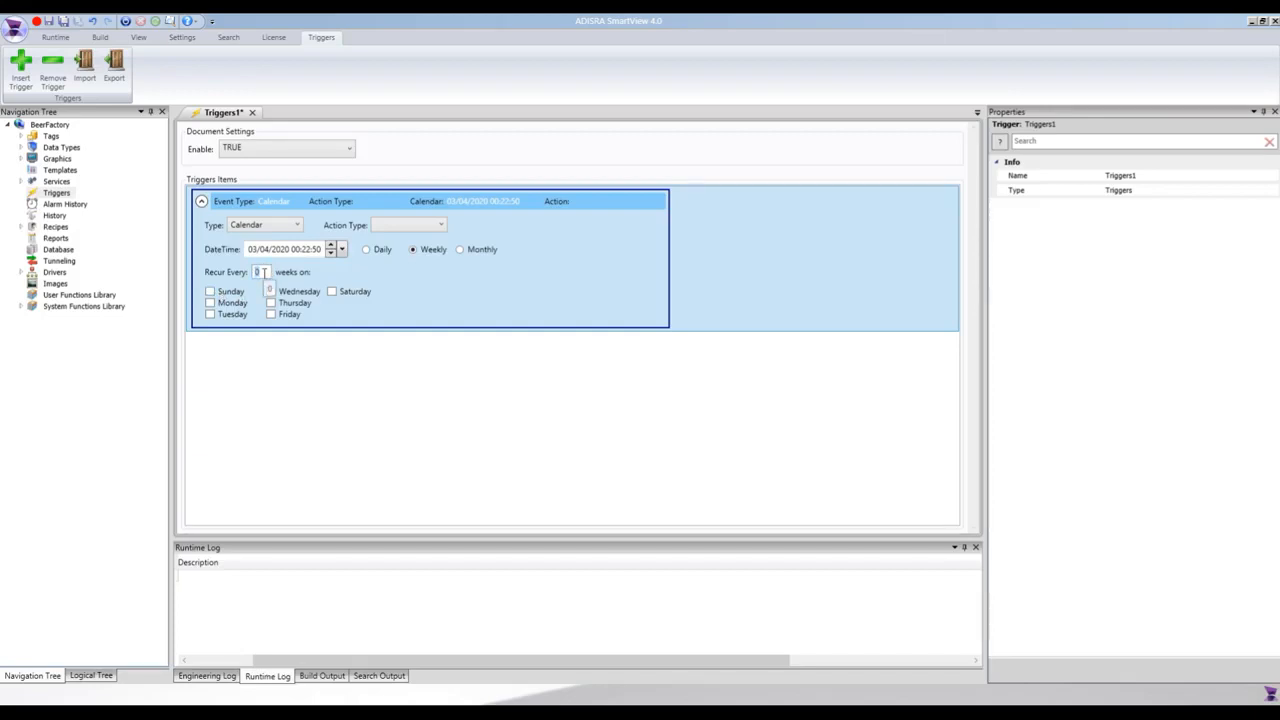
pyautogui.click(461, 252)
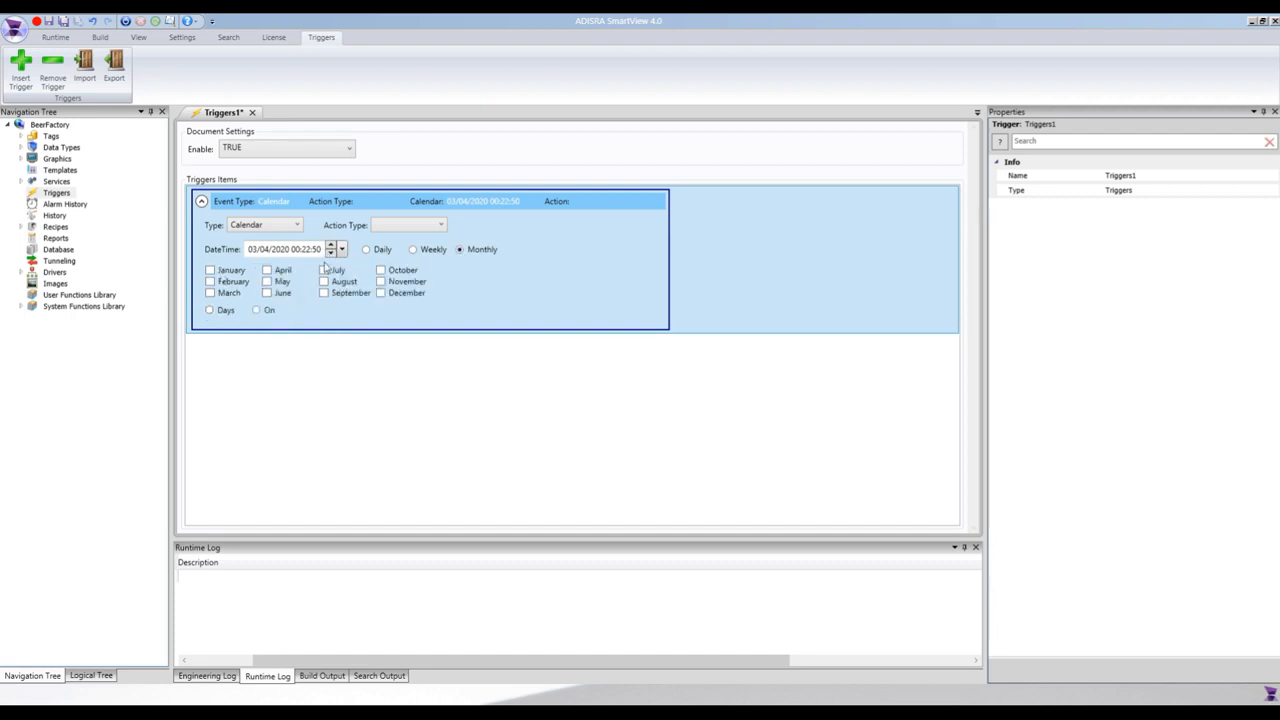
pyautogui.click(224, 314)
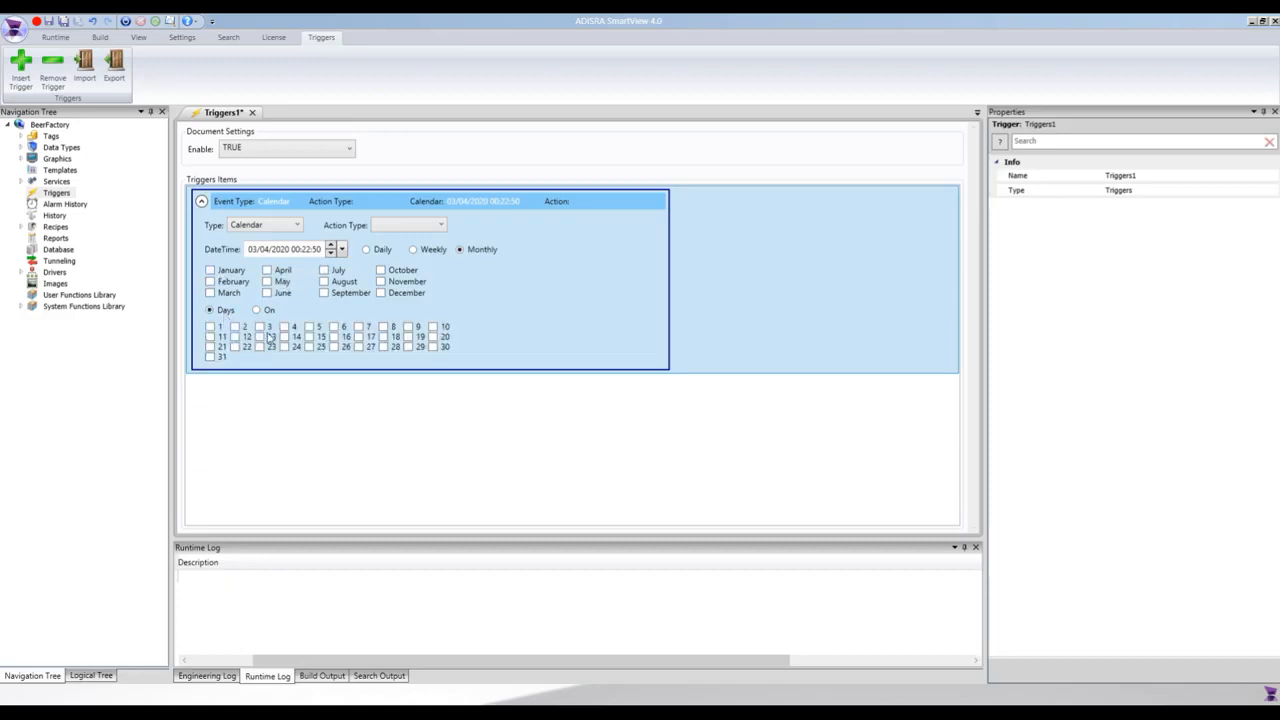
pyautogui.click(293, 249)
# Schedule the monthly calendar event with the On option for the First Monday and Wednesday of July.
pyautogui.click(258, 311)
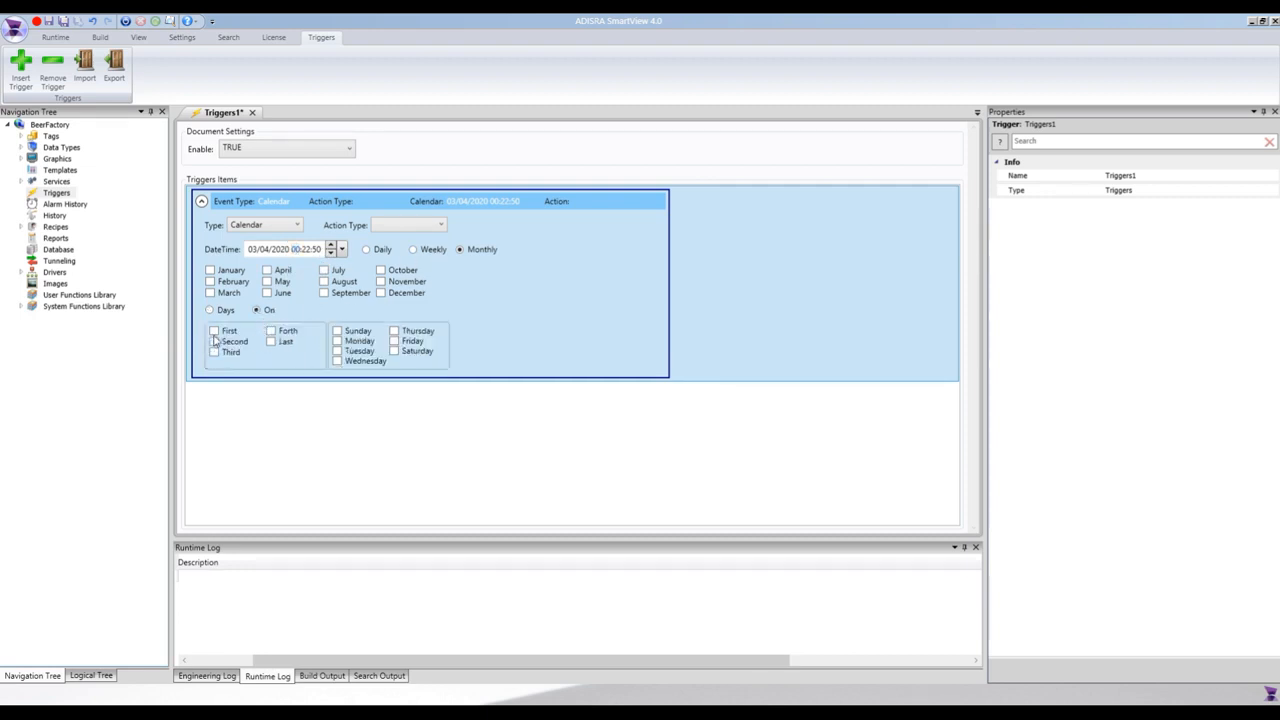
pyautogui.click(214, 331)
pyautogui.click(337, 341)
pyautogui.click(337, 361)
pyautogui.click(323, 270)
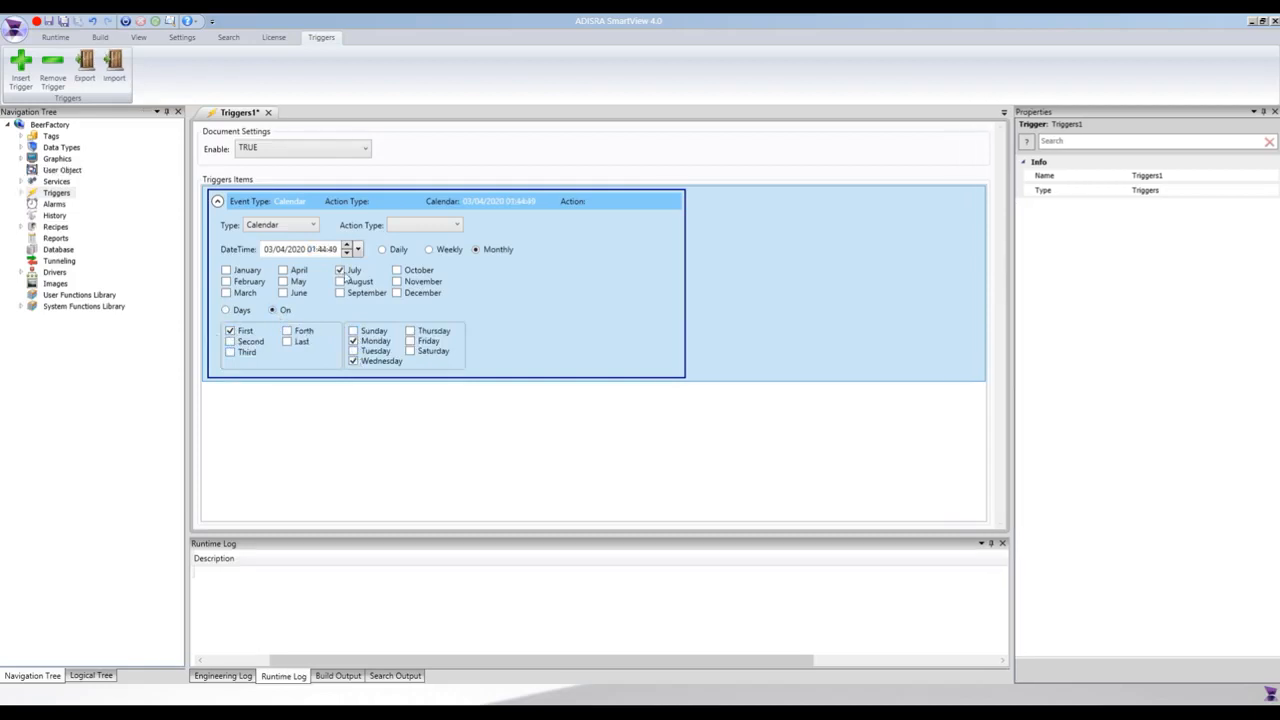
# Try the Interval event type, inspect its interval value, and return the event type to Trigger.
pyautogui.click(300, 225)
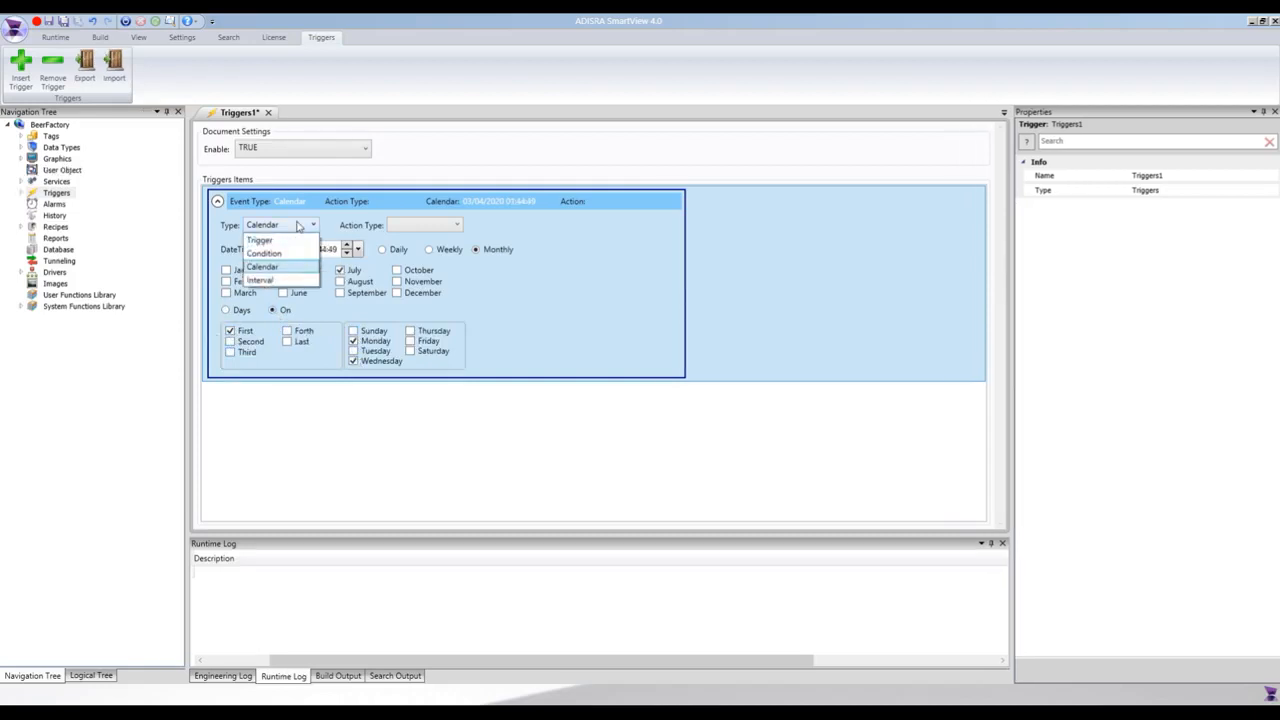
pyautogui.click(278, 281)
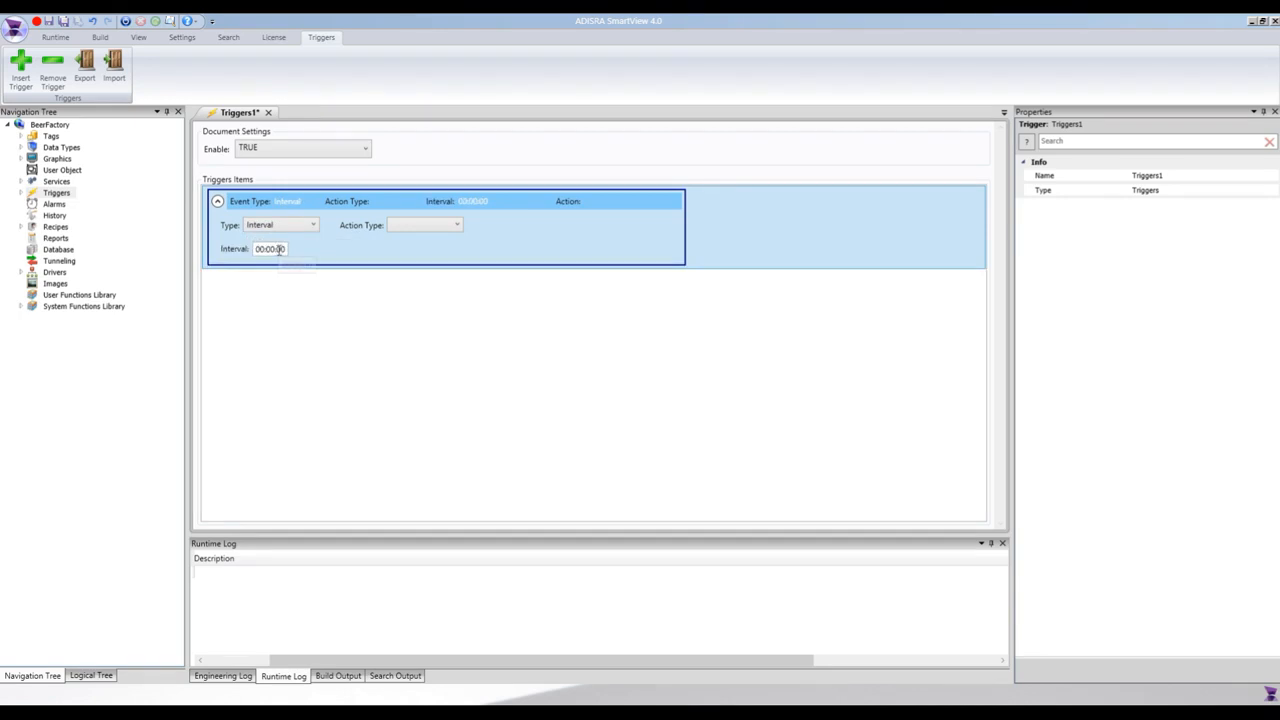
pyautogui.click(281, 249)
pyautogui.click(261, 249)
pyautogui.click(288, 225)
pyautogui.click(268, 245)
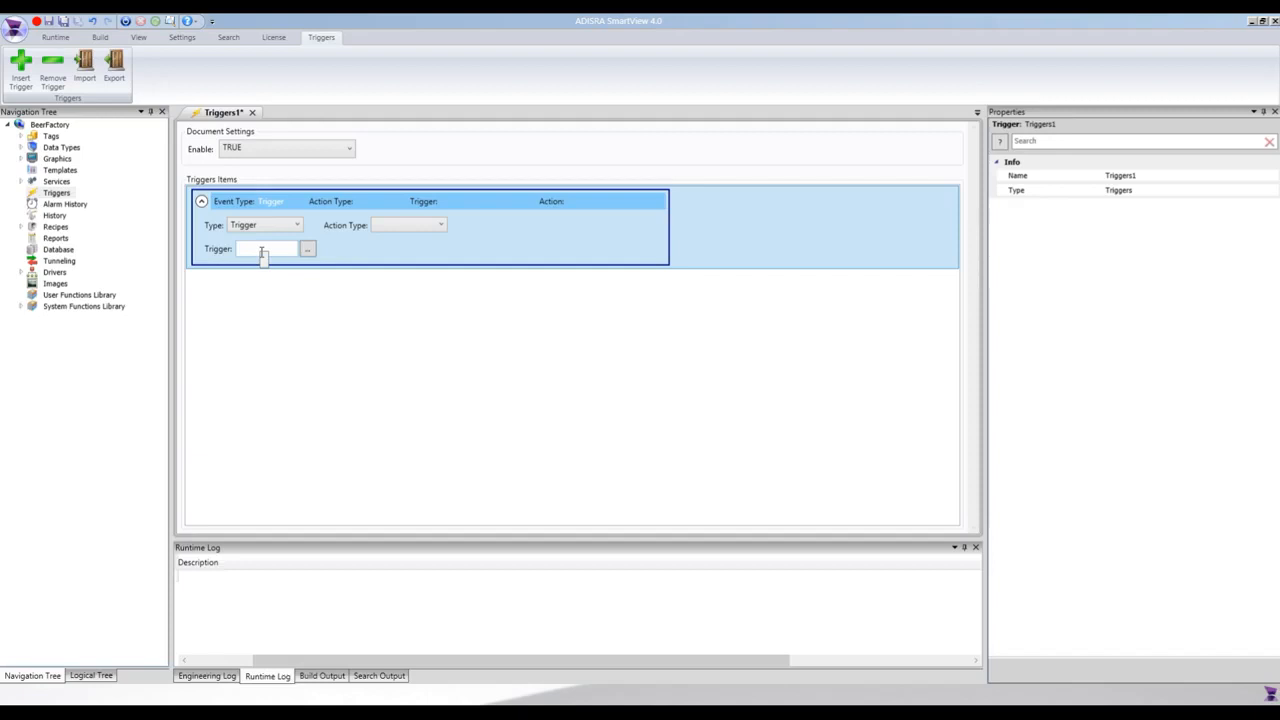
# Set the trigger item's tag to configurationRecipeSelectedIndex.
pyautogui.click(262, 250)
pyautogui.write('@c')
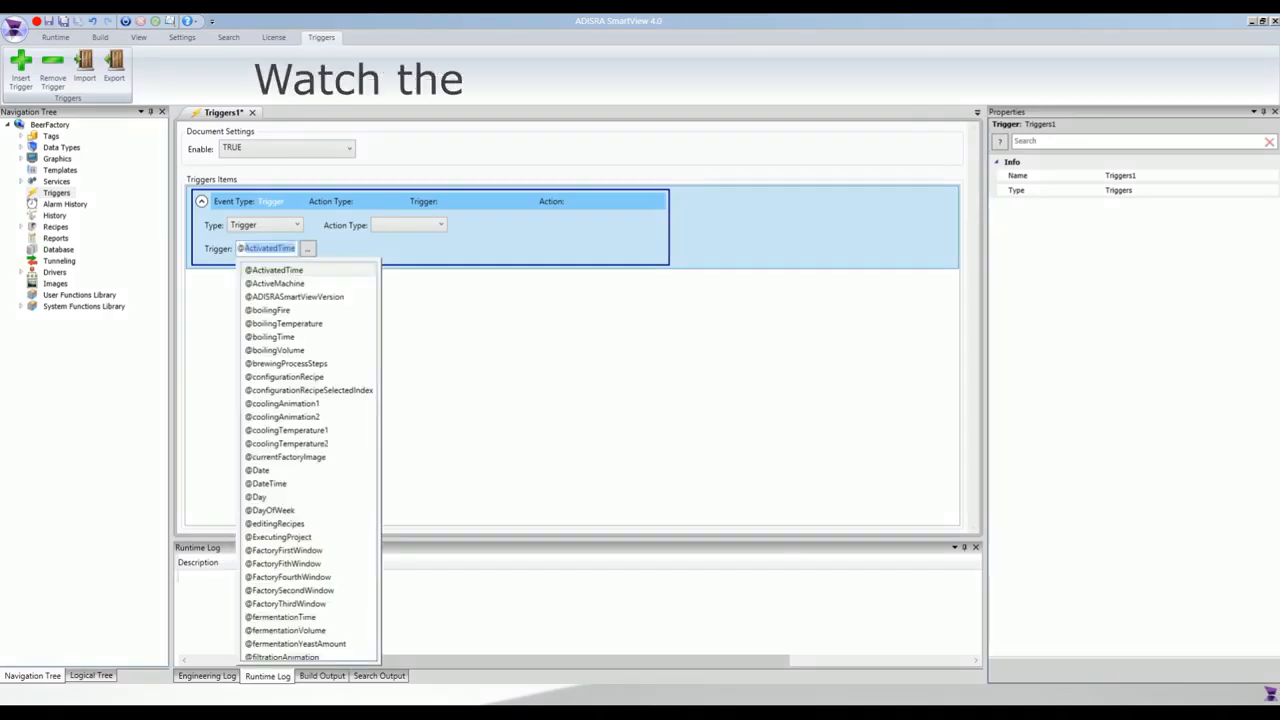
pyautogui.write('onfigurationRe')
pyautogui.press('Down')
pyautogui.press('Return')
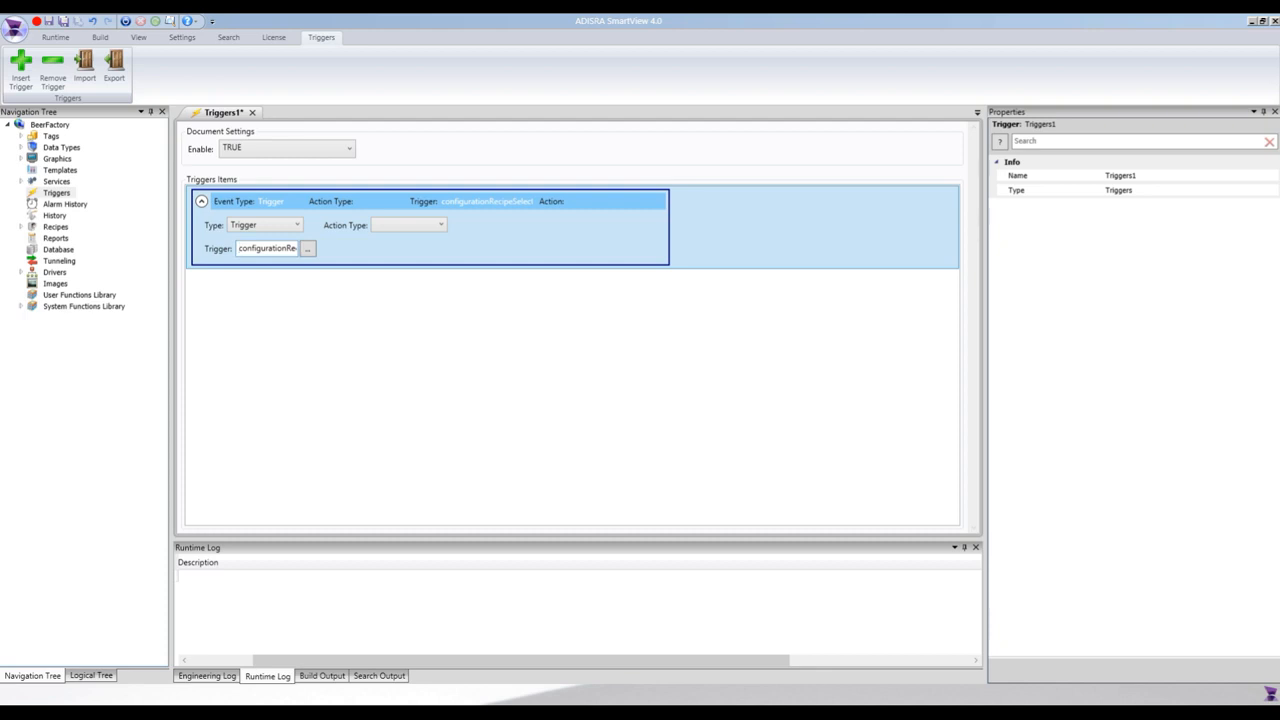
# Set the trigger item's action type to Expressions and open its expression in the script editor.
pyautogui.click(386, 226)
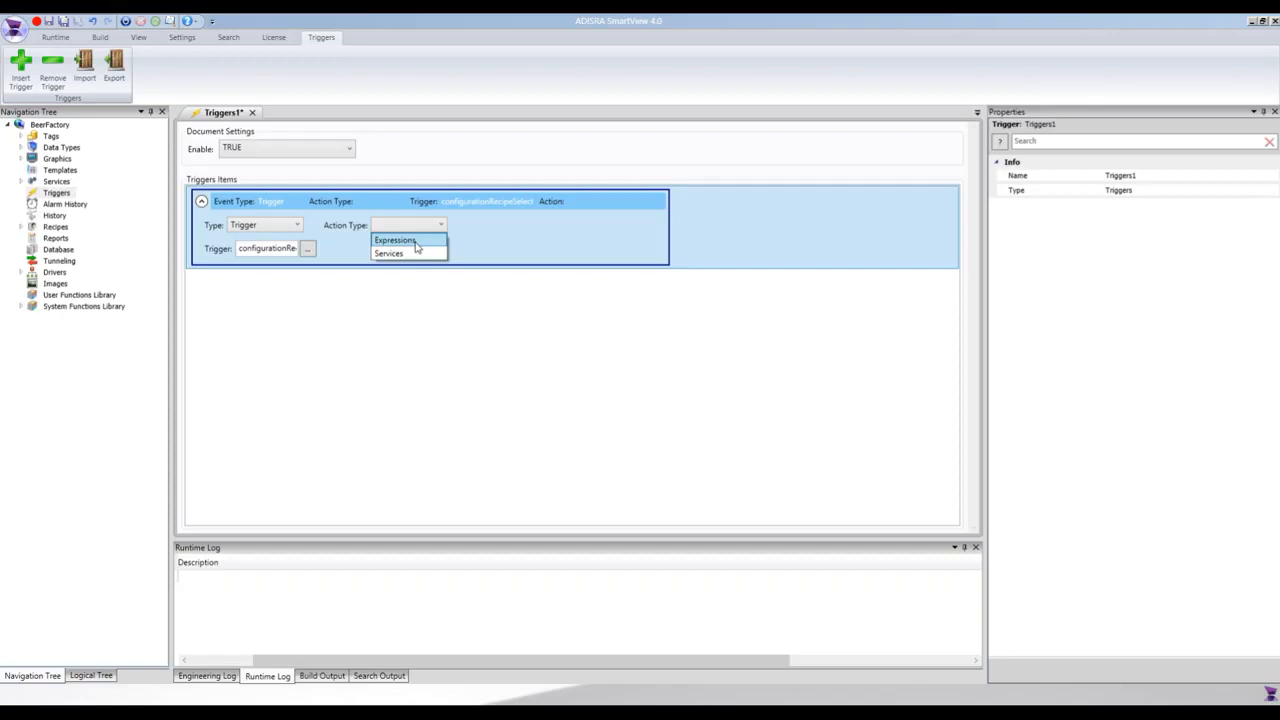
pyautogui.click(415, 244)
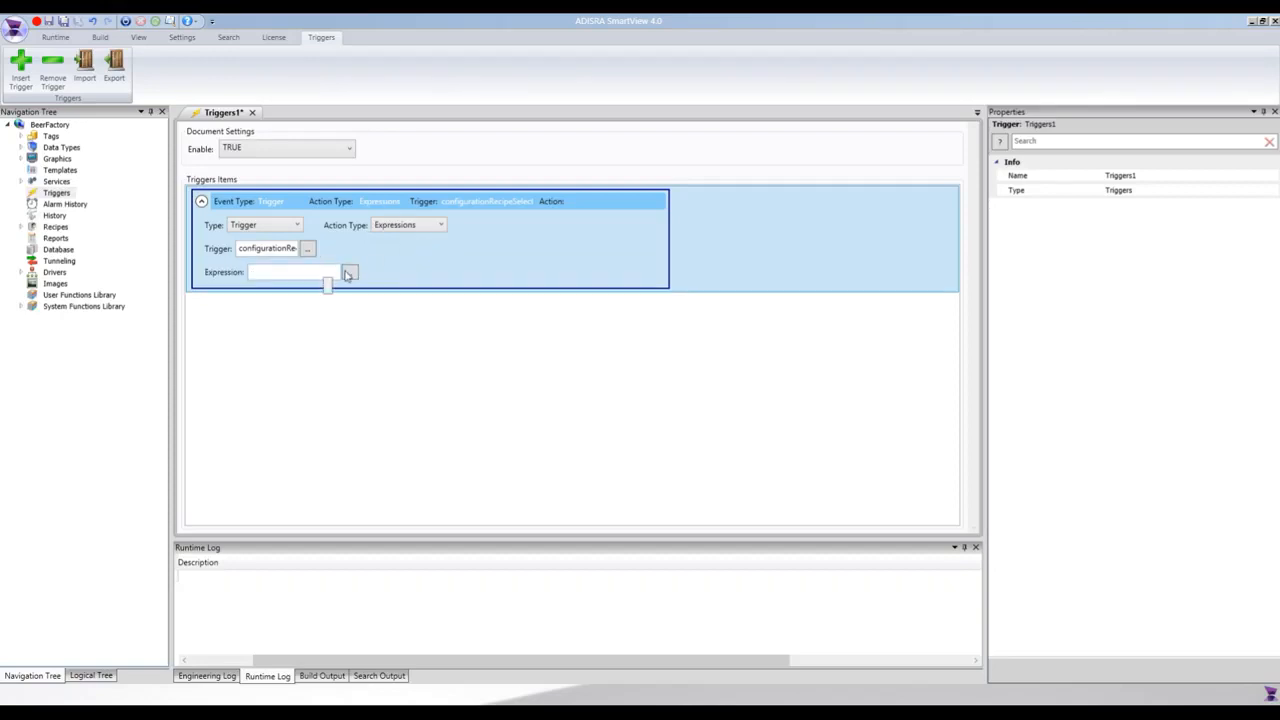
pyautogui.click(349, 273)
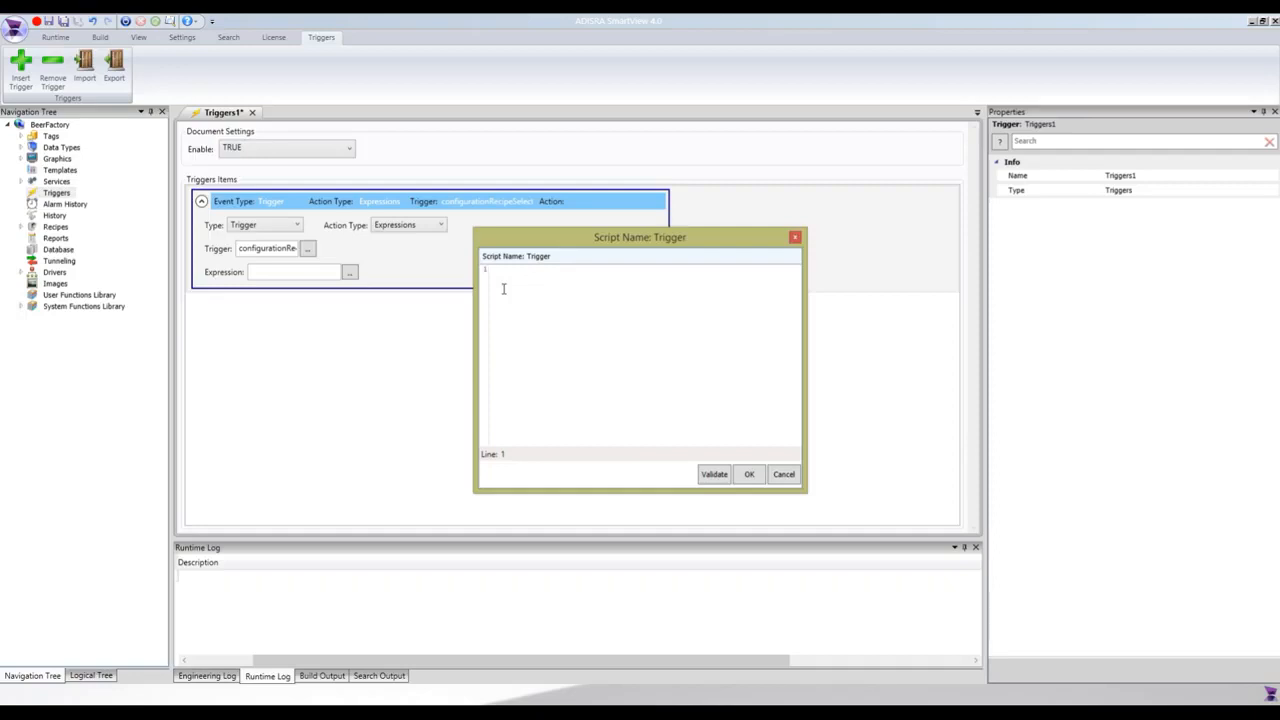
# Add an SVApplications.Output call ending with a semicolon as the first line of the trigger script.
pyautogui.write('SVApplications')
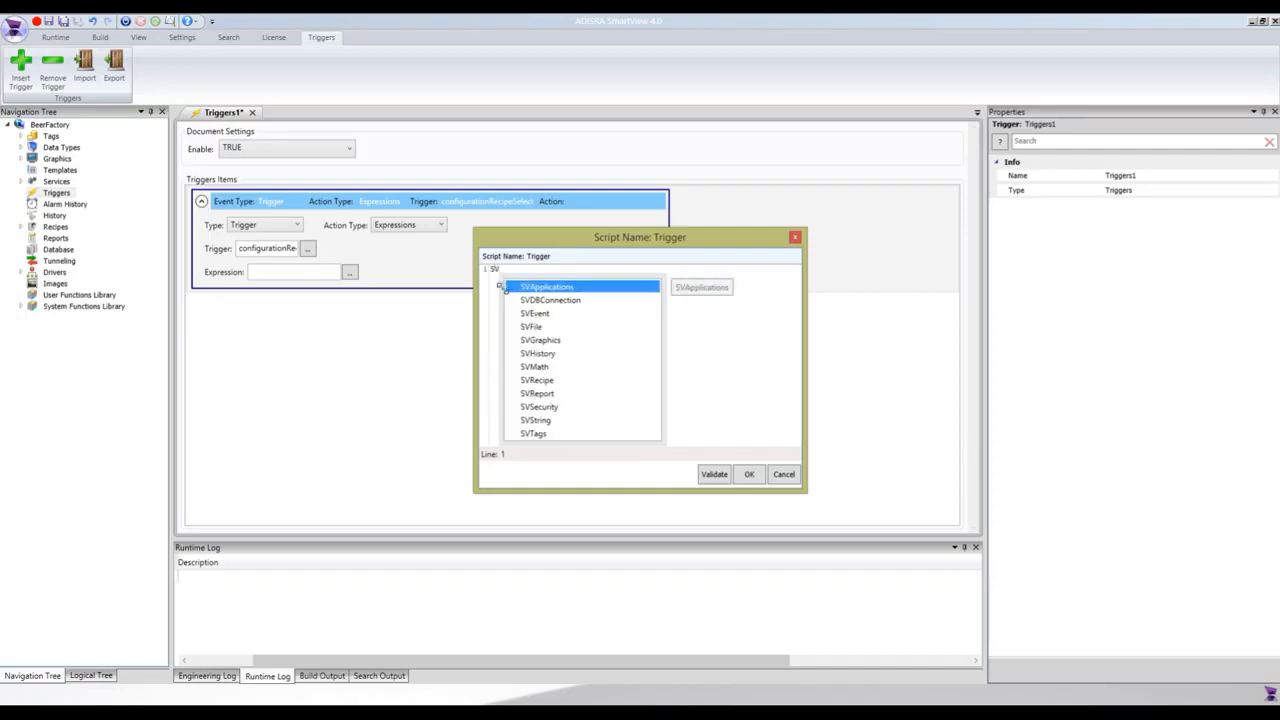
pyautogui.press('Return')
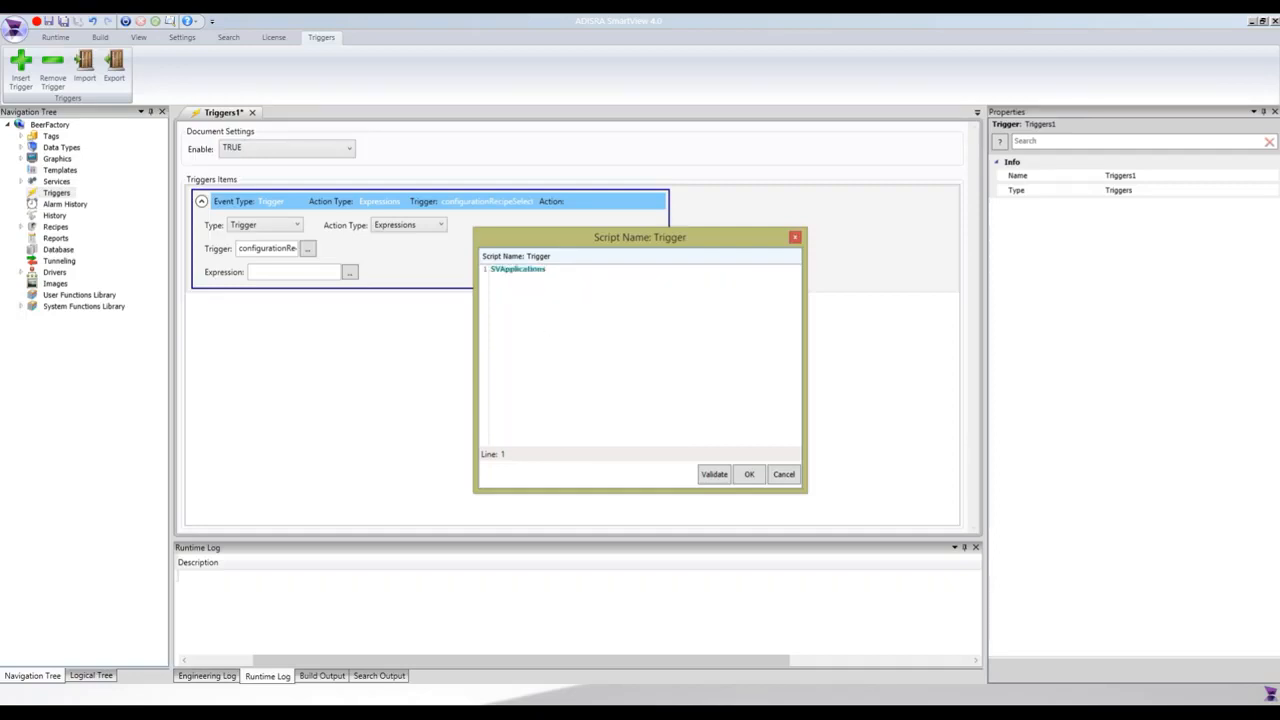
pyautogui.write('.Out')
pyautogui.press('Return')
pyautogui.write(';')
pyautogui.press('Left')
pyautogui.press('Left')
pyautogui.write('"Value was changed on selected index:')
pyautogui.press('Right')
pyautogui.write('+')
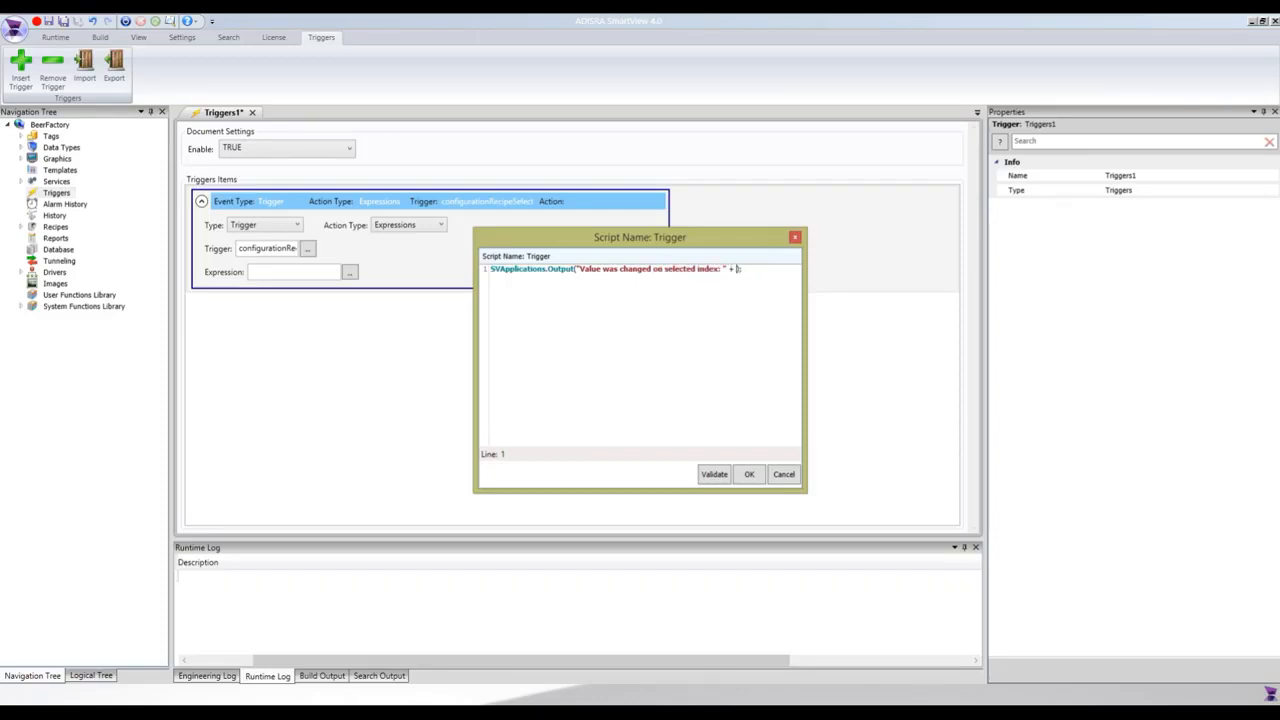
pyautogui.write(' @confi')
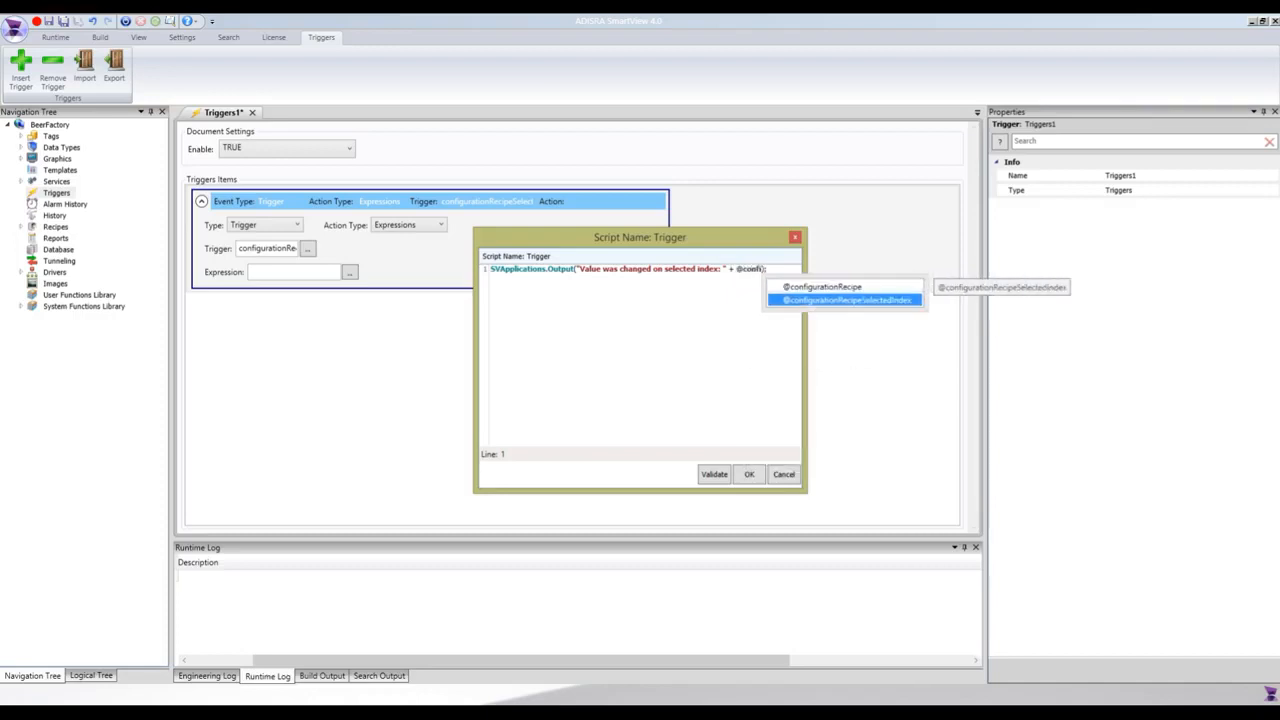
pyautogui.press('Return')
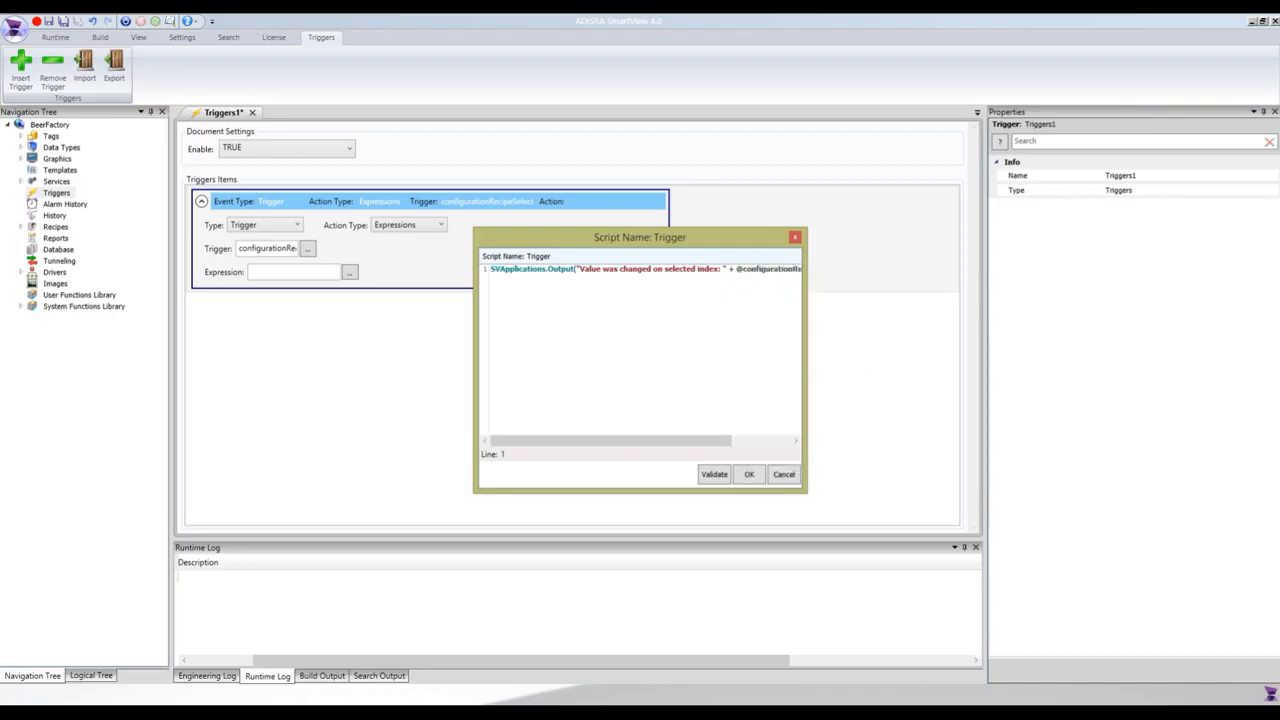
pyautogui.press('Return')
pyautogui.write('if (@')
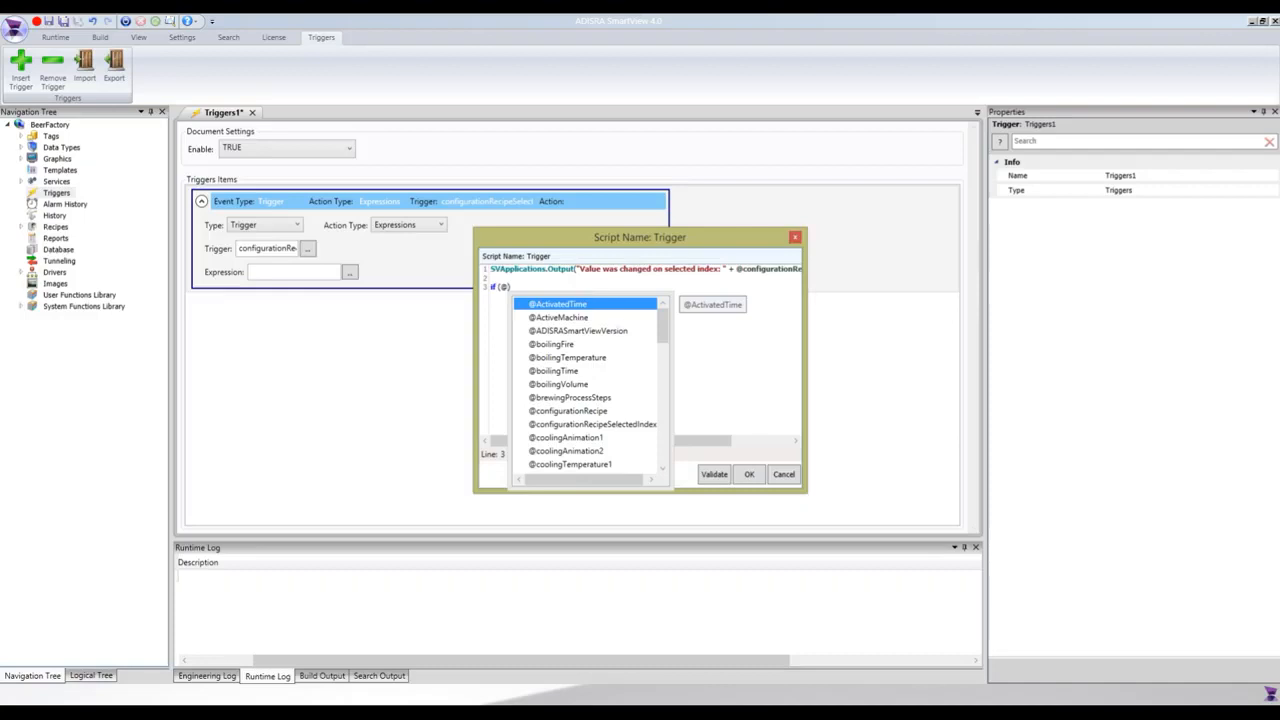
pyautogui.write('confi')
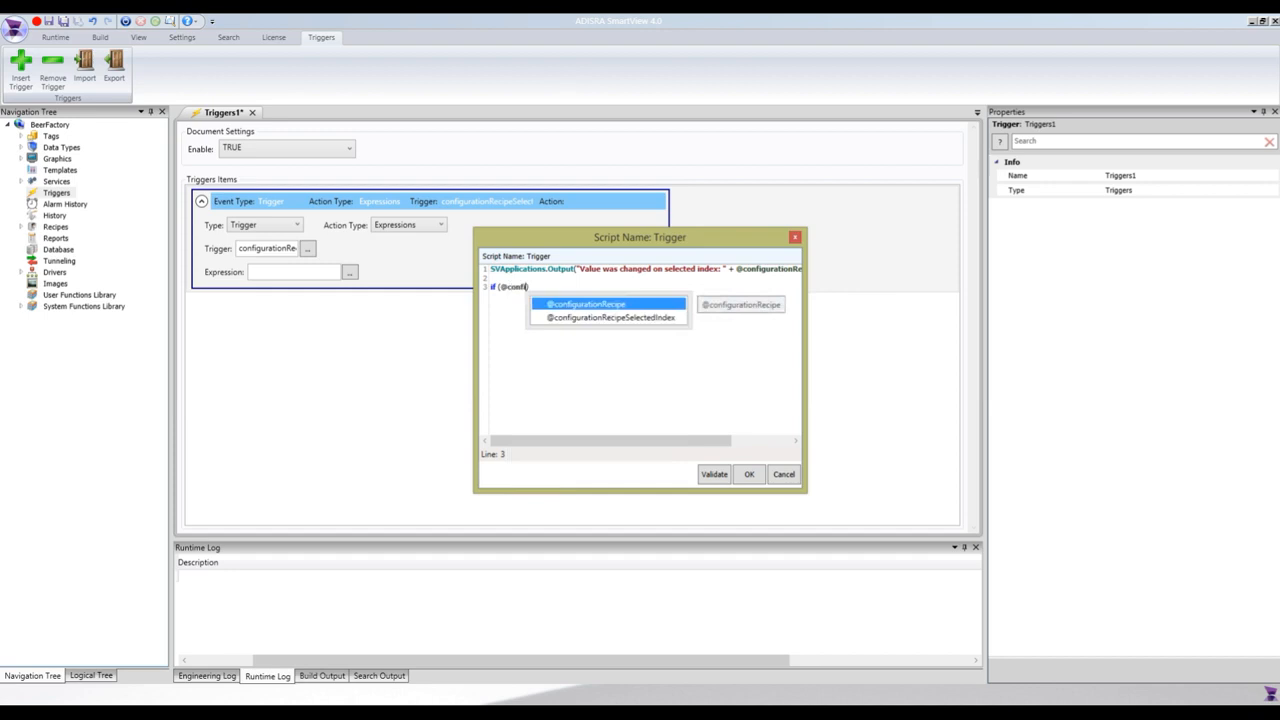
pyautogui.press('Down')
pyautogui.press('Return')
pyautogui.write('>')
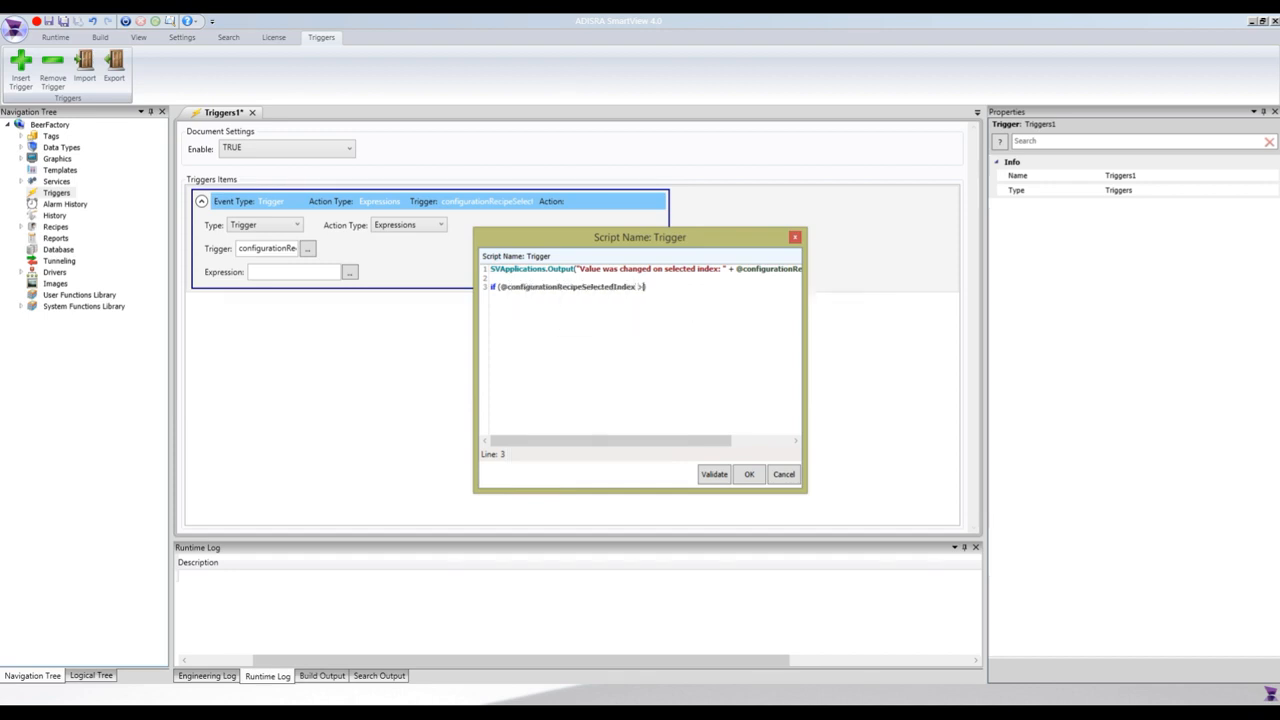
pyautogui.write('= 0')
pyautogui.write('{')
# Add a pair of braces under the if condition with an empty line between them.
pyautogui.press('Return')
pyautogui.press('Return')
pyautogui.write('}')
pyautogui.press('Up')
# Inside the if block's braces, add an SVRecipe.Load call with "ConfigurationRecipe" as its first argument.
pyautogui.write('SVRe')
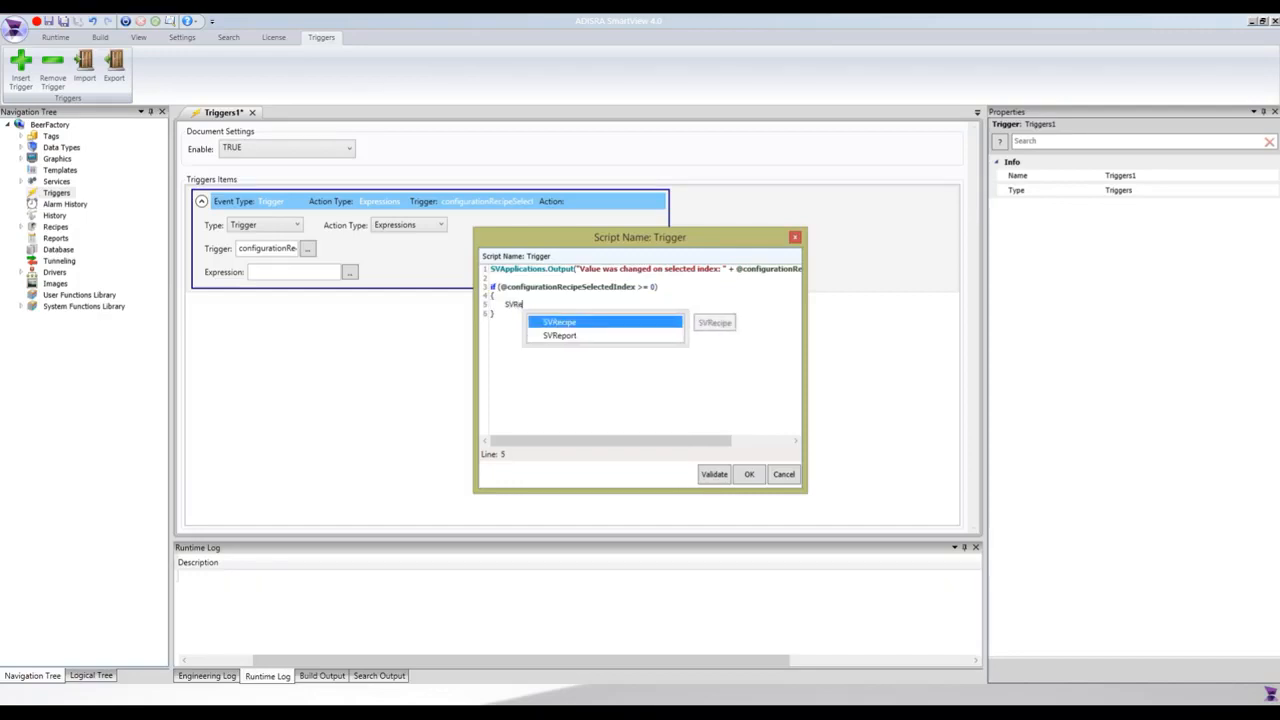
pyautogui.press('Return')
pyautogui.write('.Load')
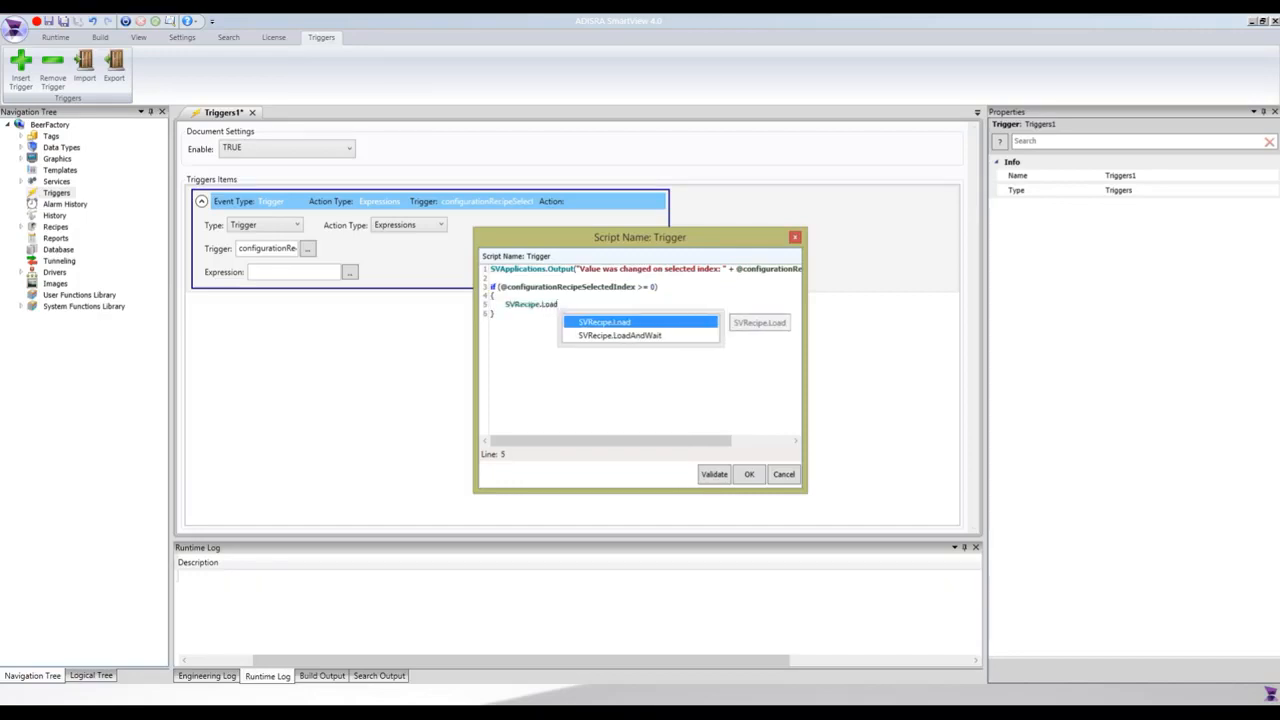
pyautogui.press('Return')
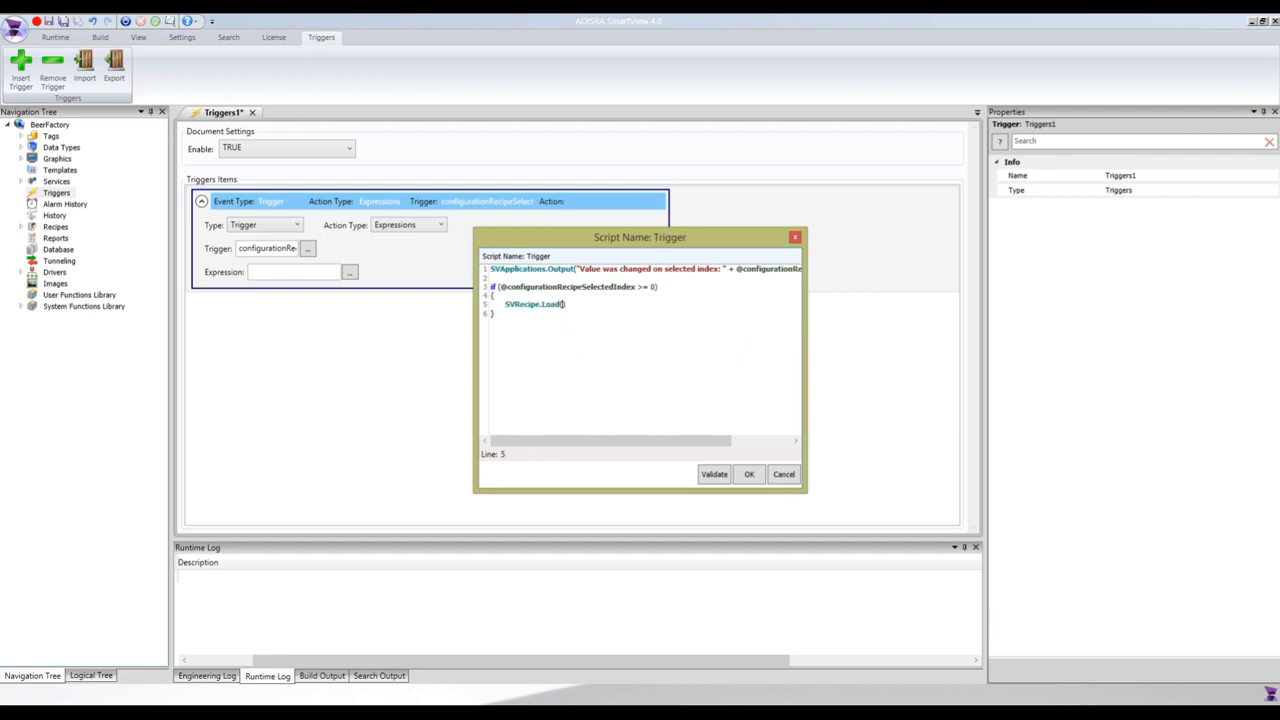
pyautogui.write('"')
pyautogui.write('Configuratio')
pyautogui.write('nRecipe')
# Begin the Load call's second argument with SVApplications.ProjectPath() + "BeerRecipes\\" followed by a plus sign.
pyautogui.write(', SVA')
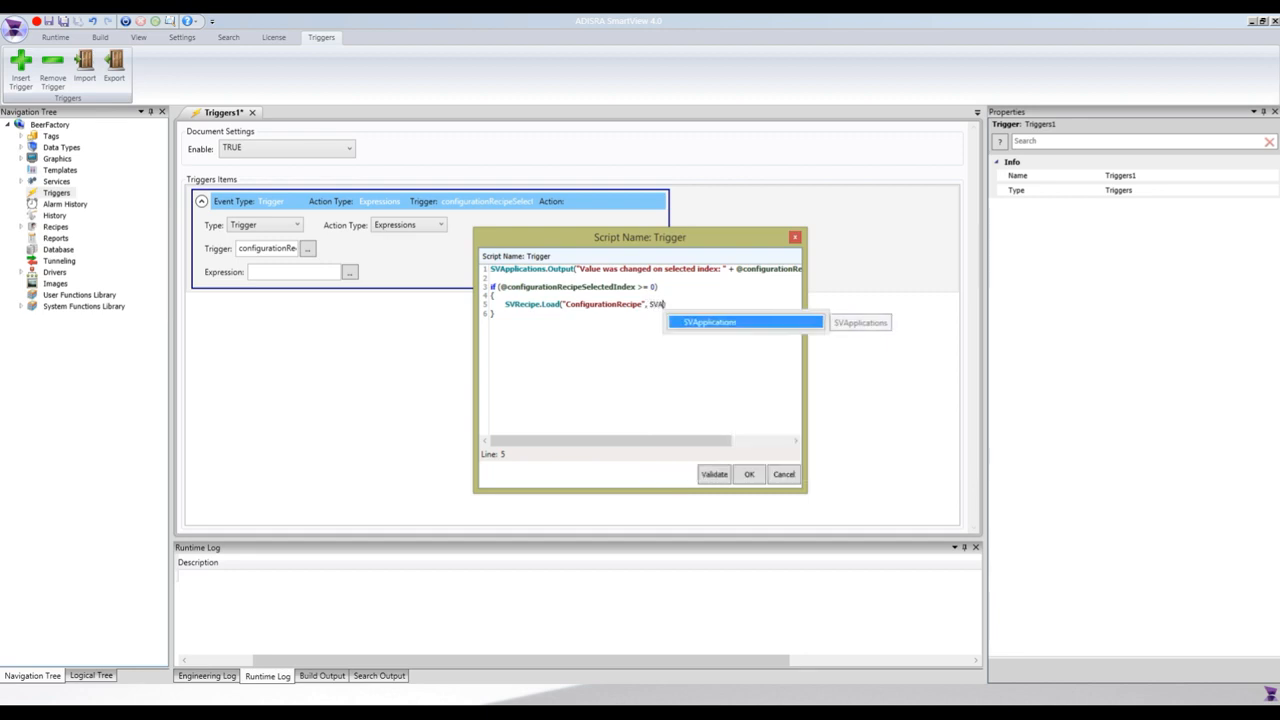
pyautogui.write('pplications.ProjectPath(')
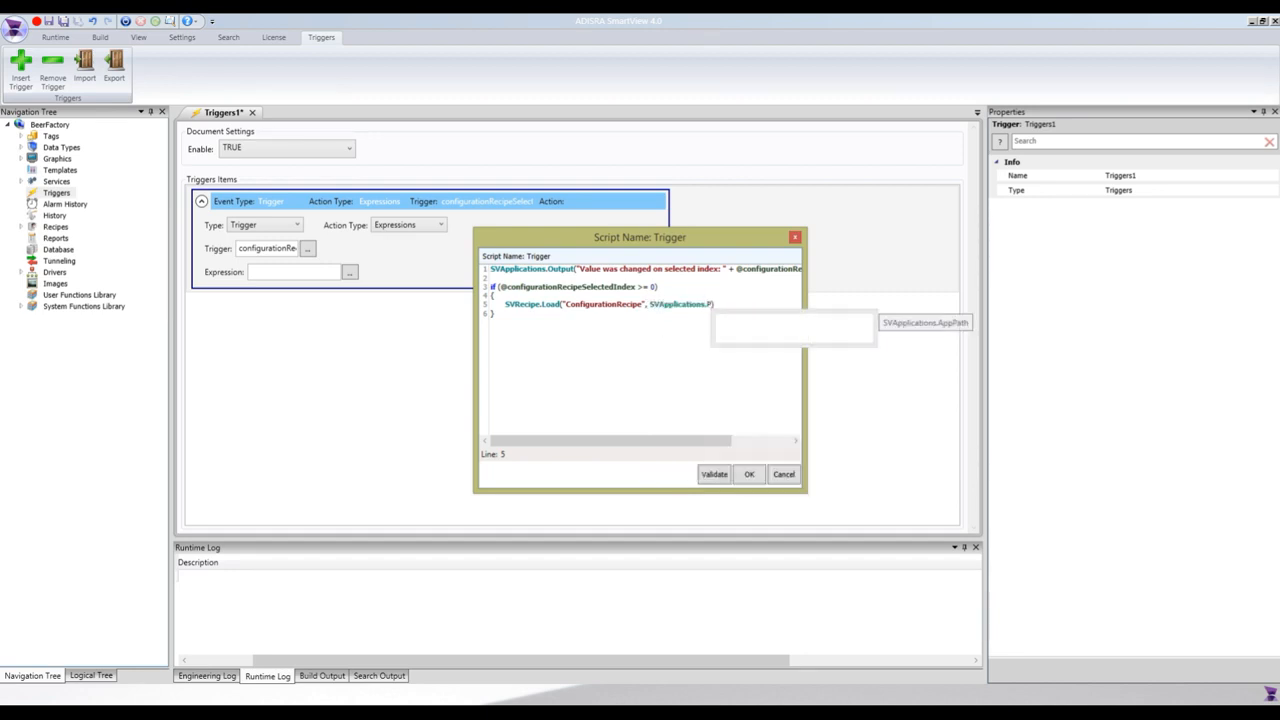
pyautogui.write(') + ""')
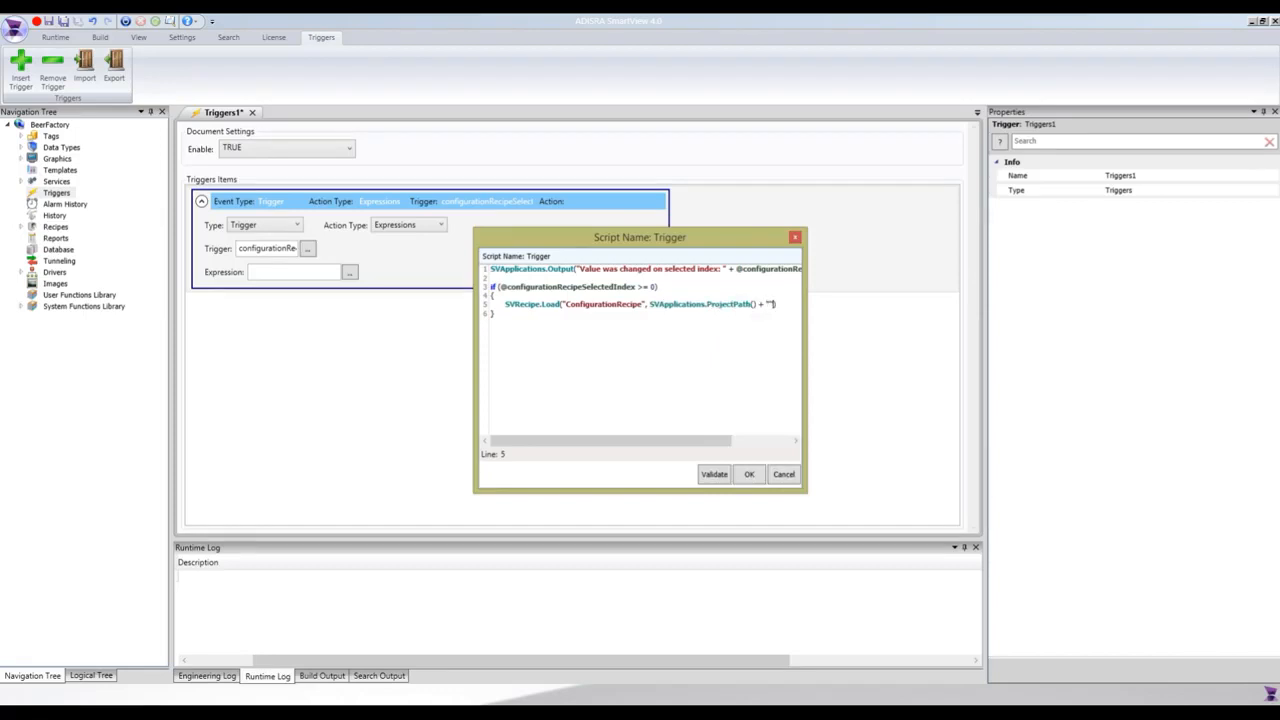
pyautogui.press('Left')
pyautogui.write('BeerRecipes')
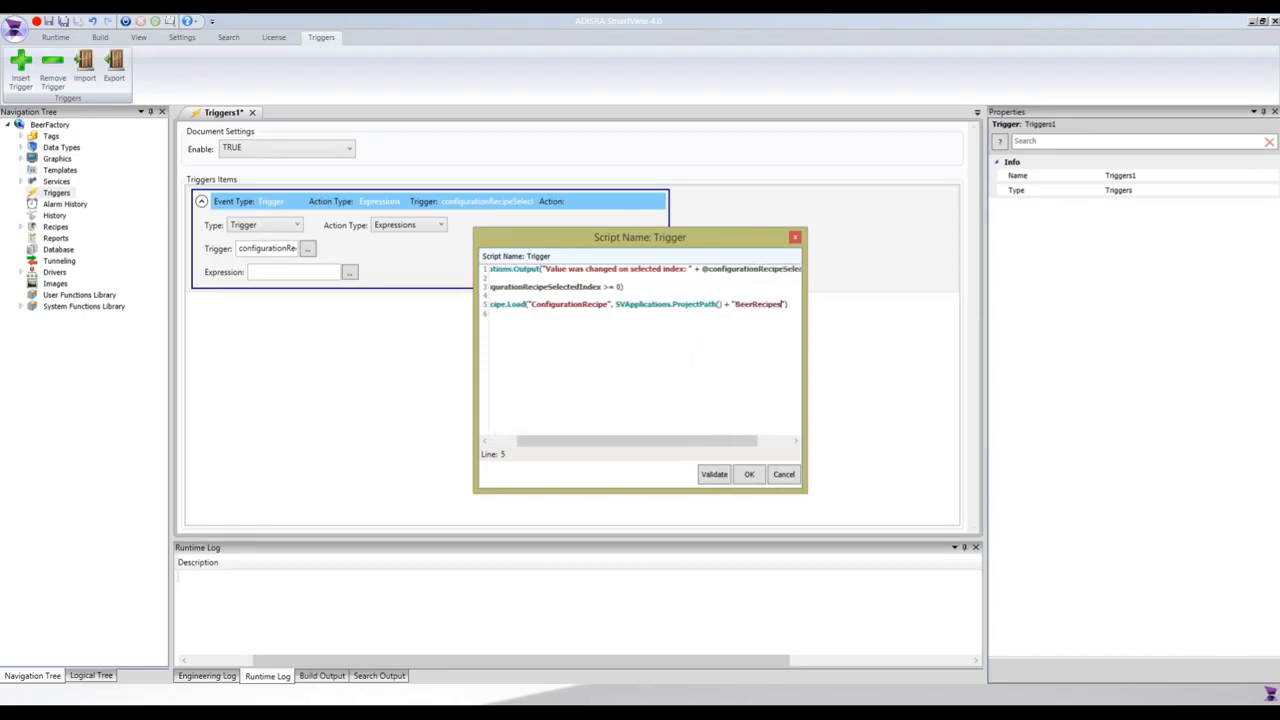
pyautogui.write('\\\\" +')
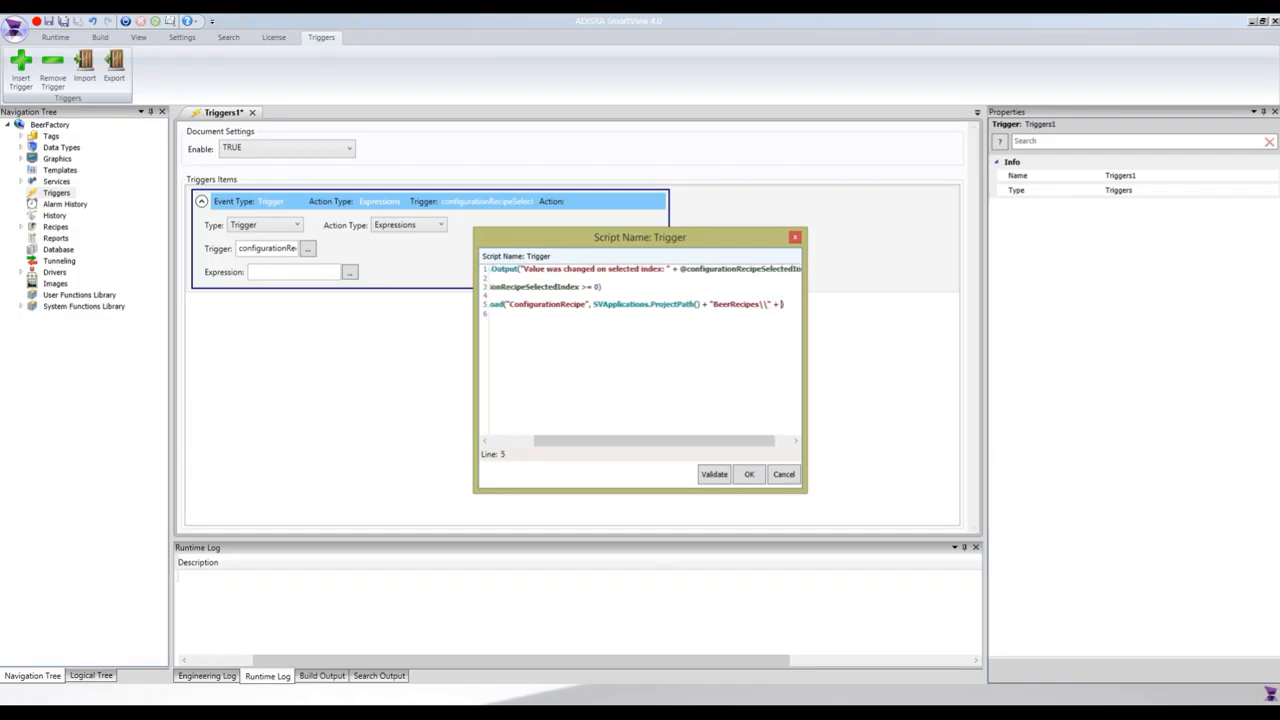
pyautogui.write(' @')
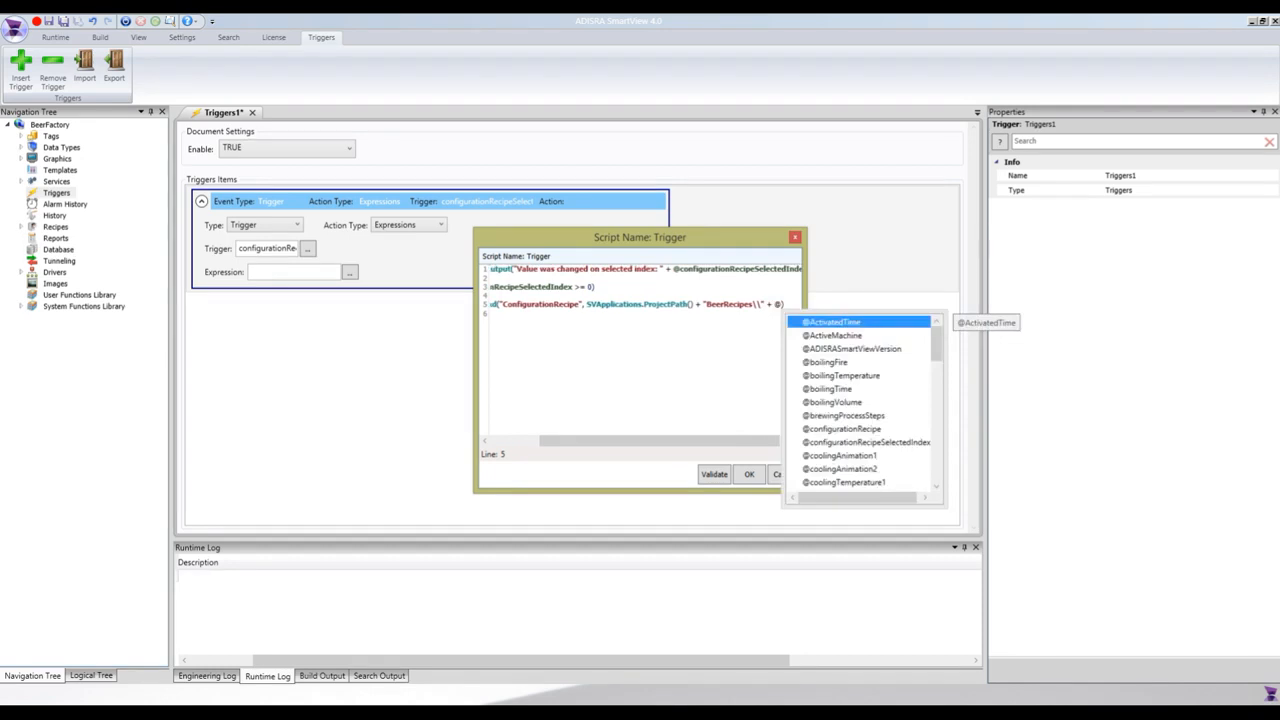
pyautogui.write('reci')
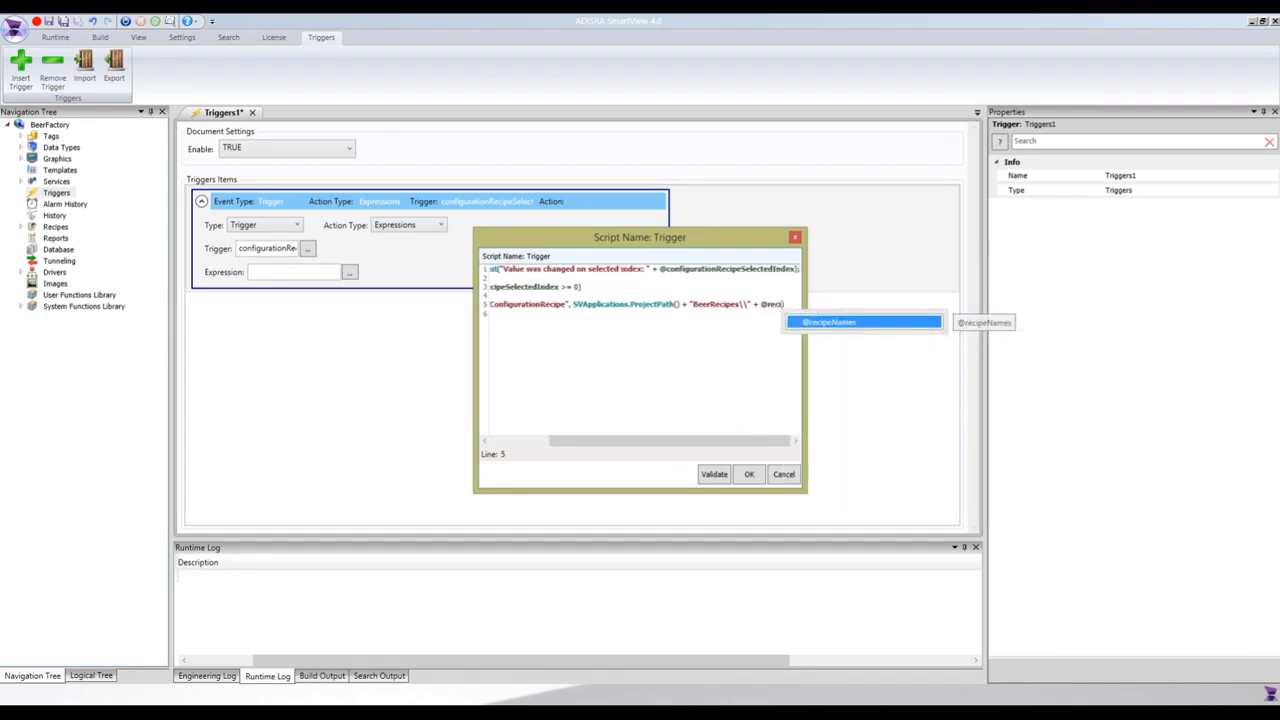
pyautogui.press('Return')
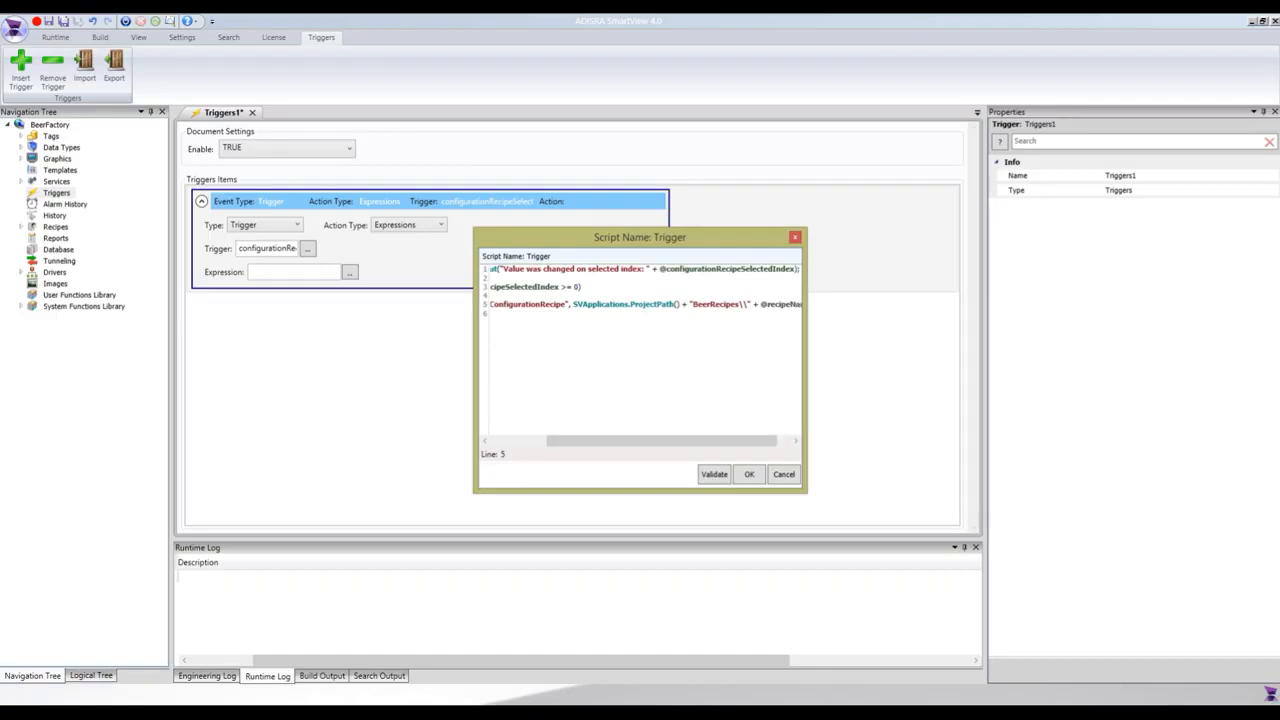
pyautogui.write('[')
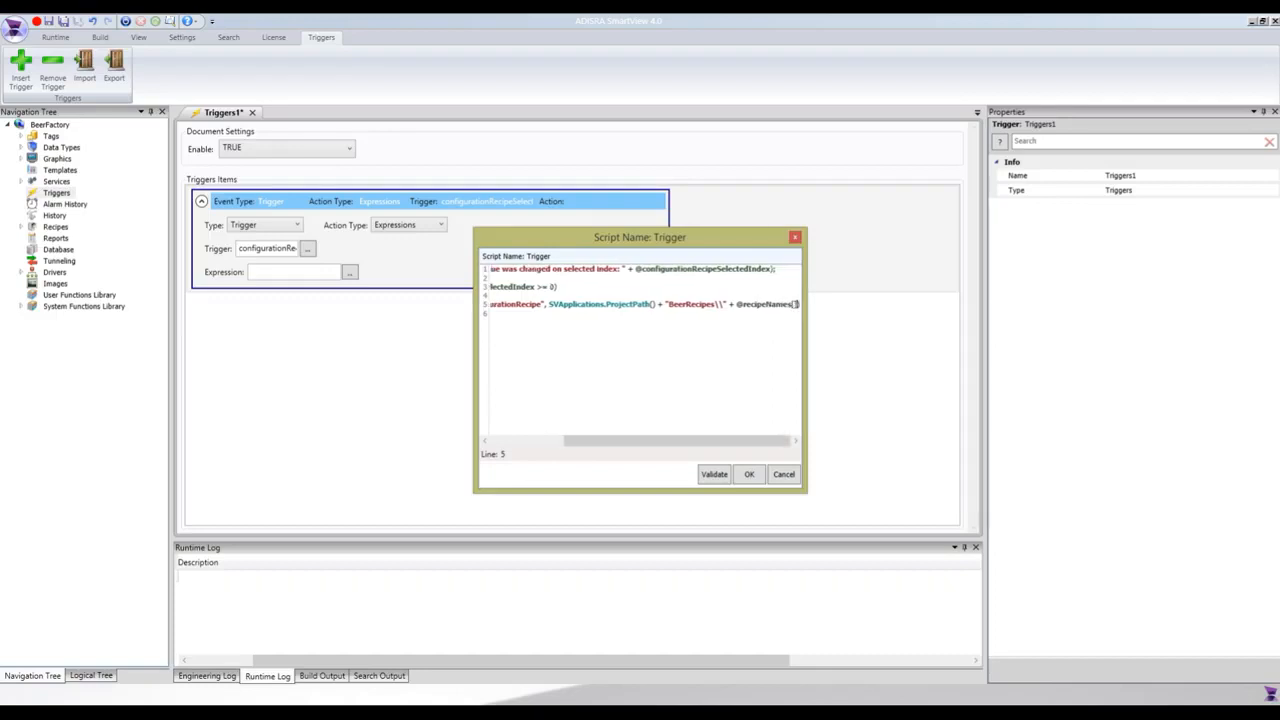
pyautogui.write('@con')
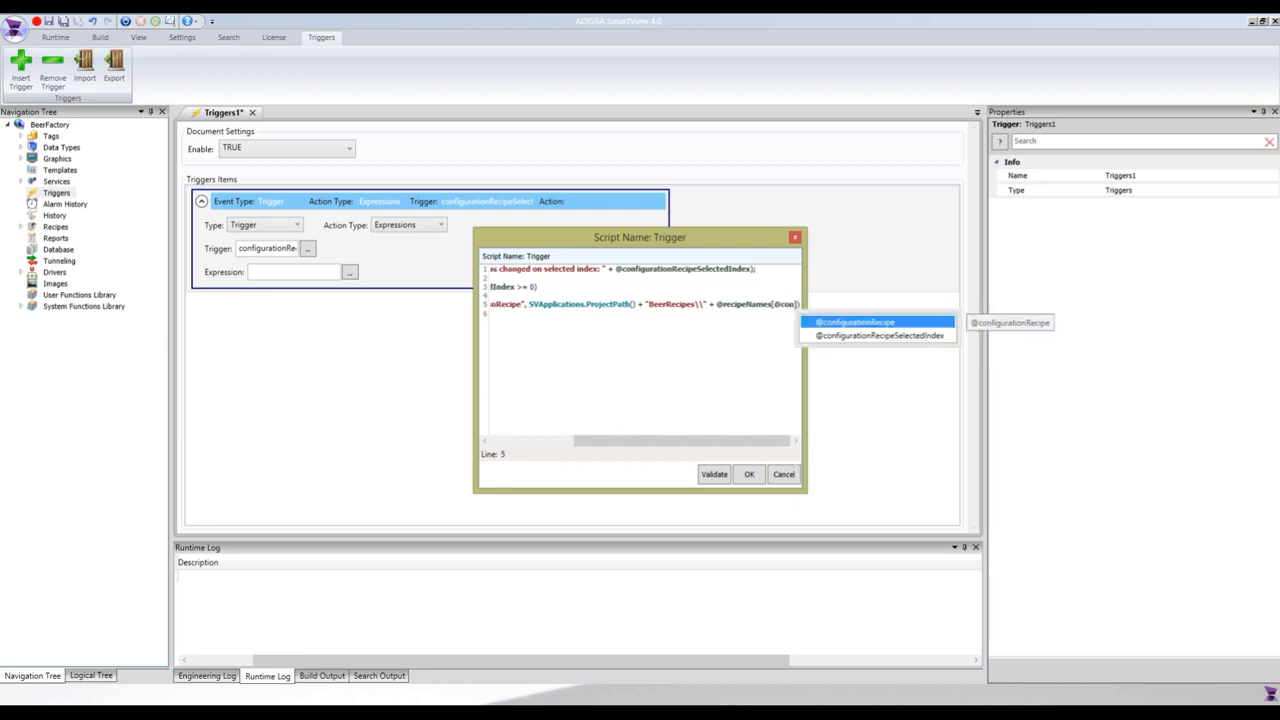
pyautogui.press('Down')
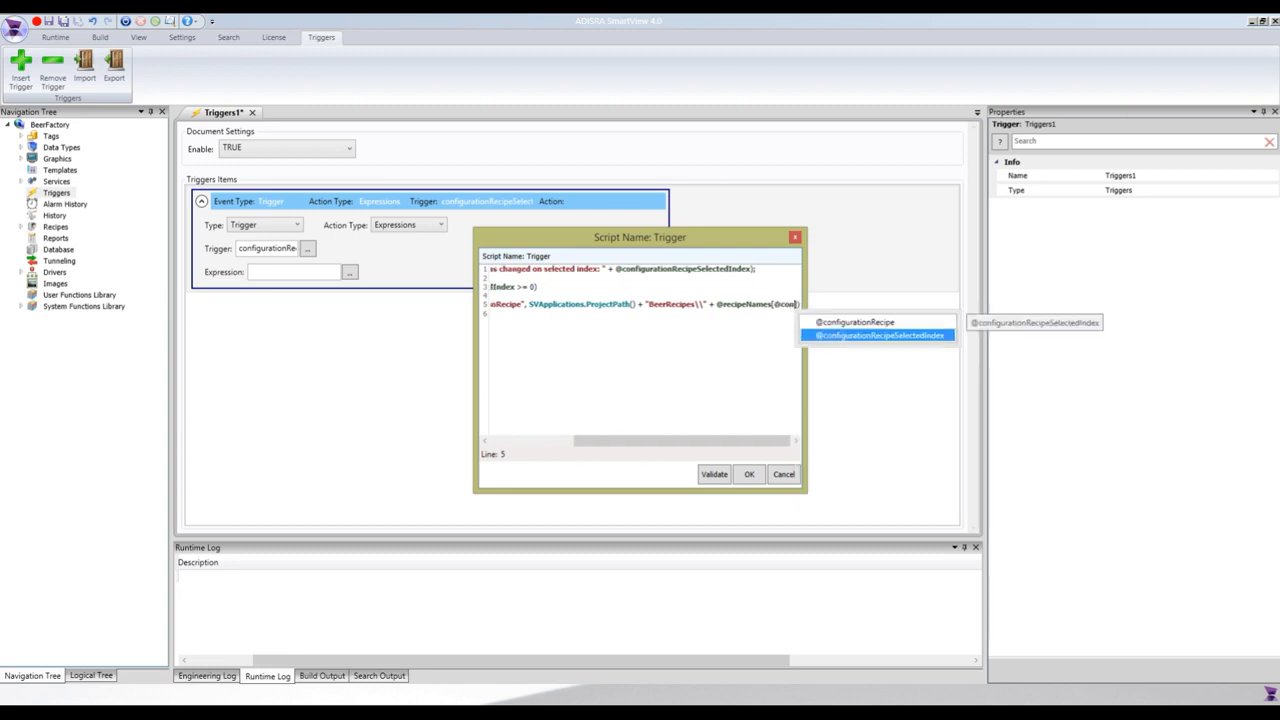
pyautogui.press('Return')
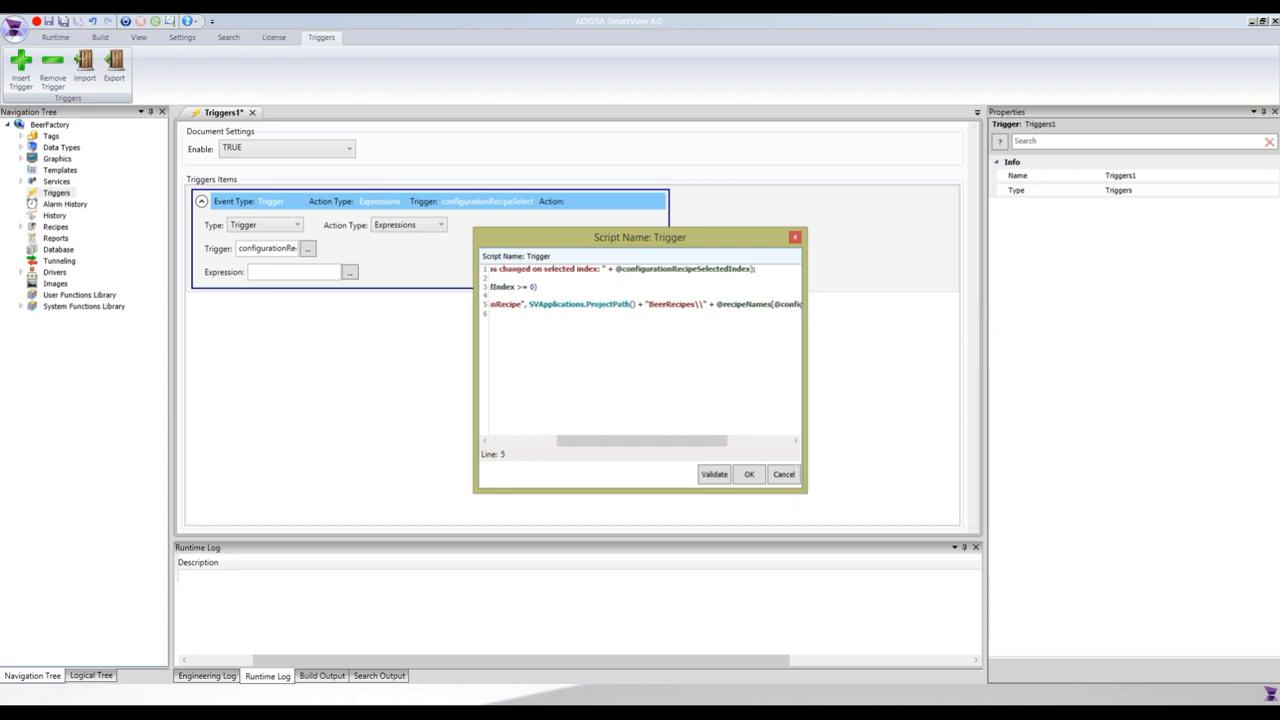
# Append + ".rpf" to the recipe path, end the Load line with a semicolon, and validate and accept the script.
pyautogui.press('Right')
pyautogui.write('+ ""')
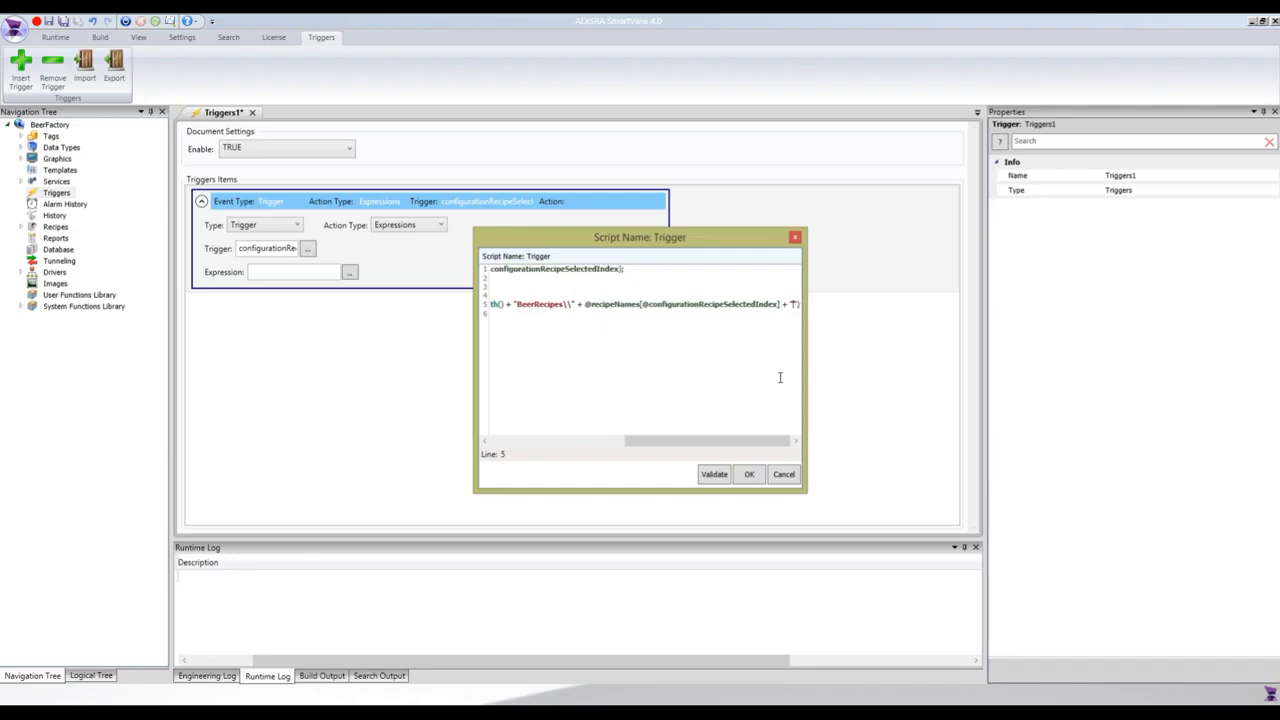
pyautogui.write('.rpf')
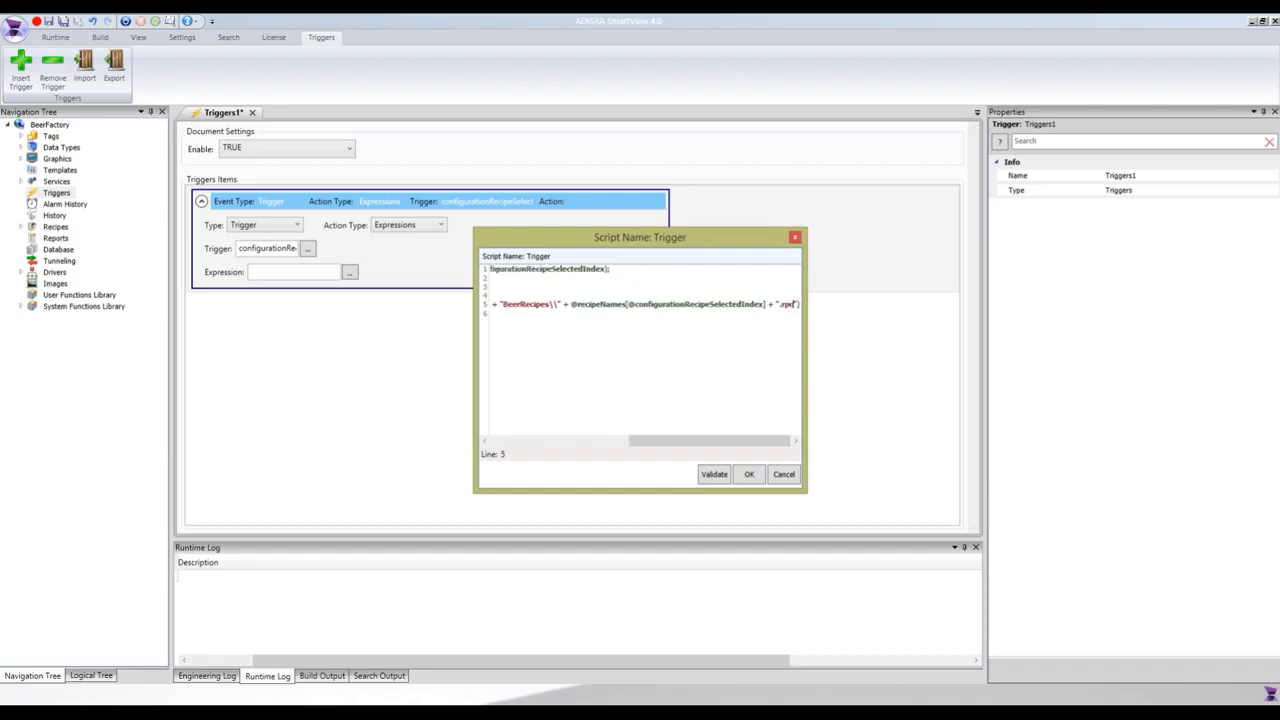
pyautogui.write(';')
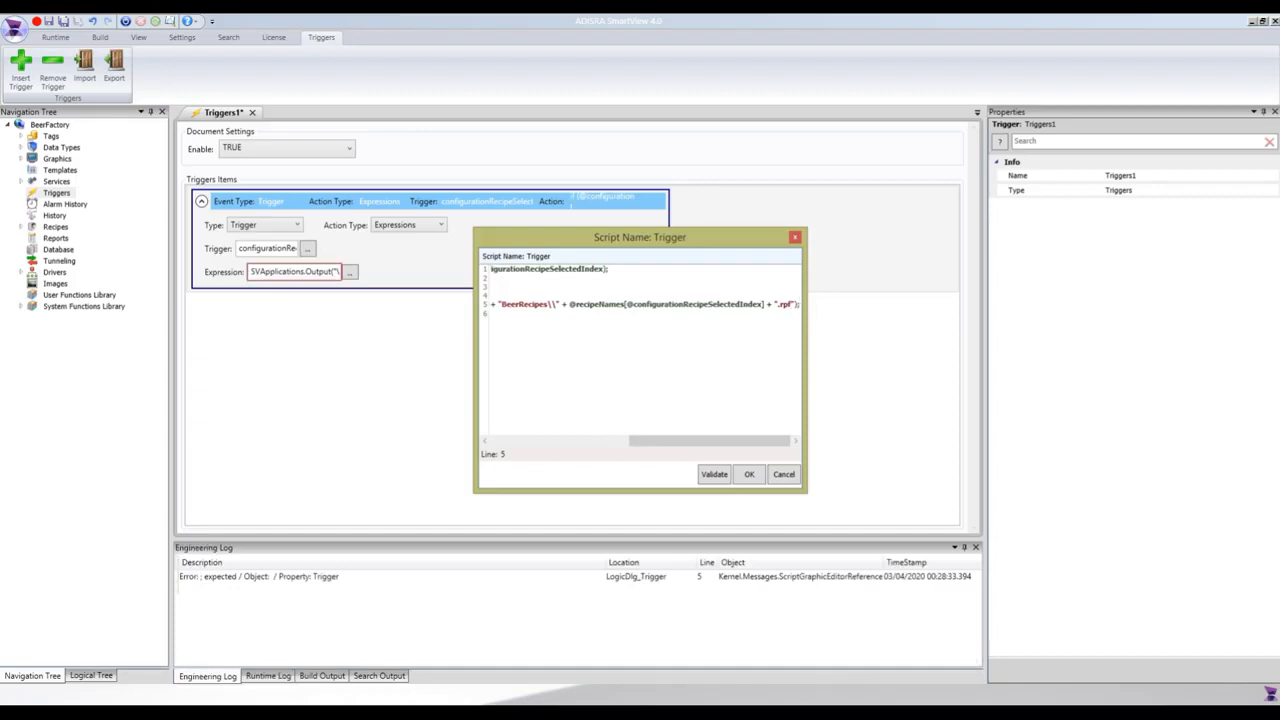
pyautogui.click(713, 476)
pyautogui.click(748, 475)
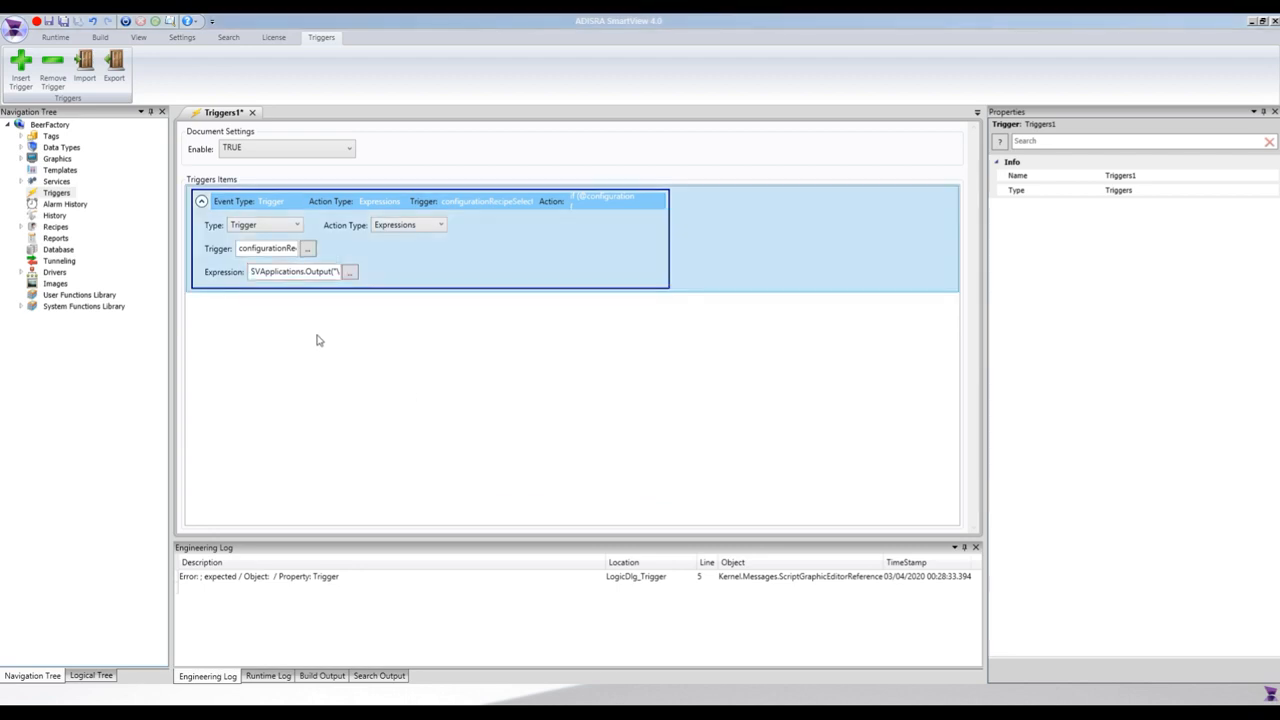
# Save the trigger document as LoadRecipesConfiguration.
pyautogui.hotkey('ctrl', 's')
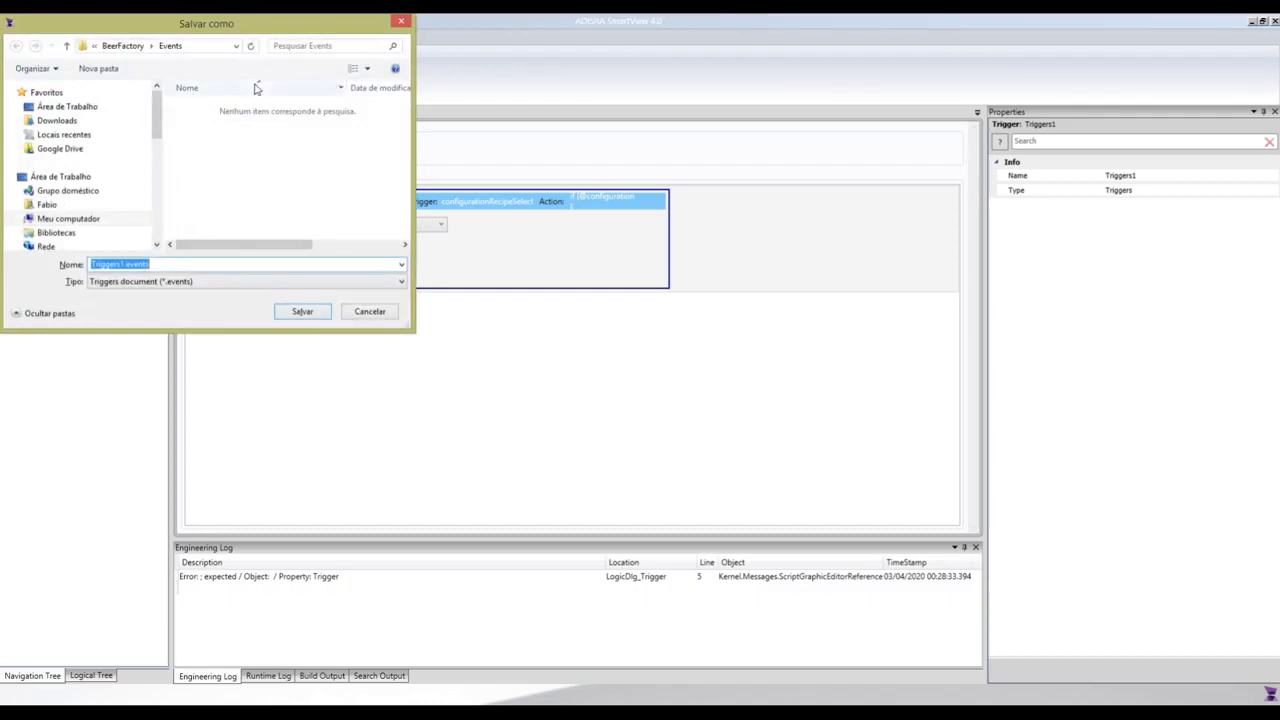
pyautogui.write('LoadRecipesConfiguration')
pyautogui.press('Return')
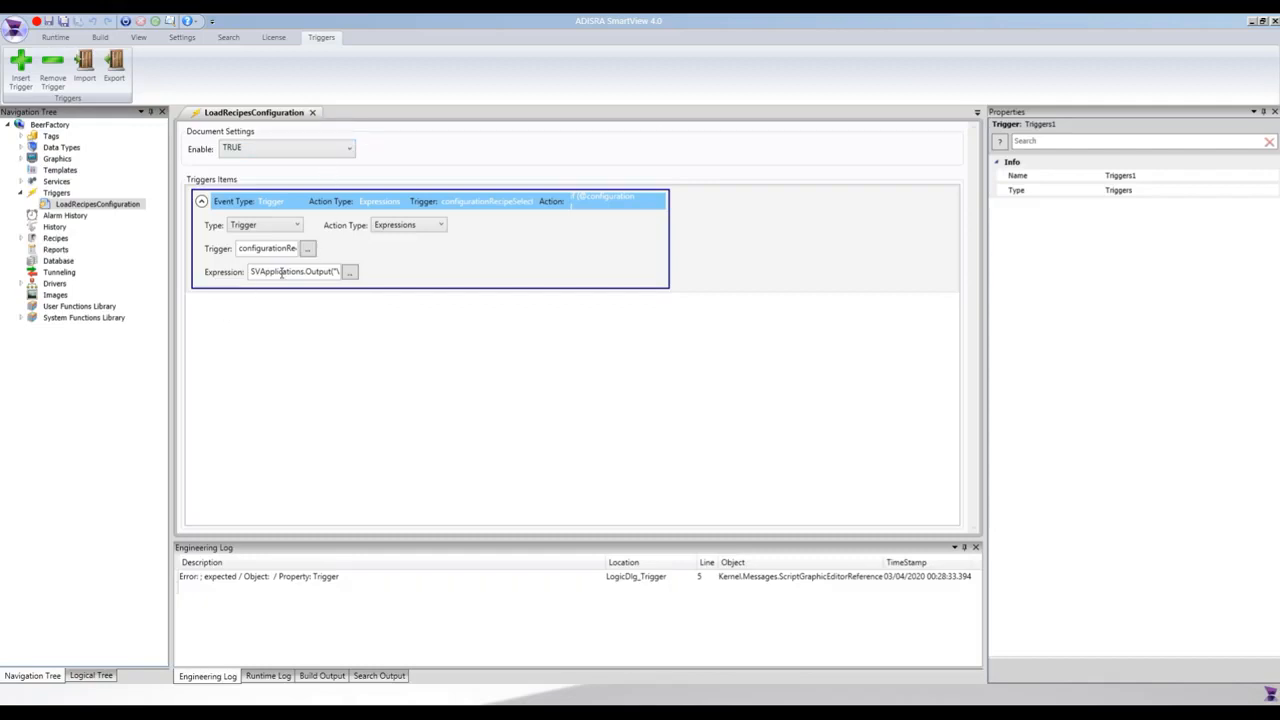
# Compare the recipe name in the trigger script's SVRecipe.Load call with the ConfigurationRecipe document listed under Recipes.
pyautogui.click(20, 240)
pyautogui.click(86, 251)
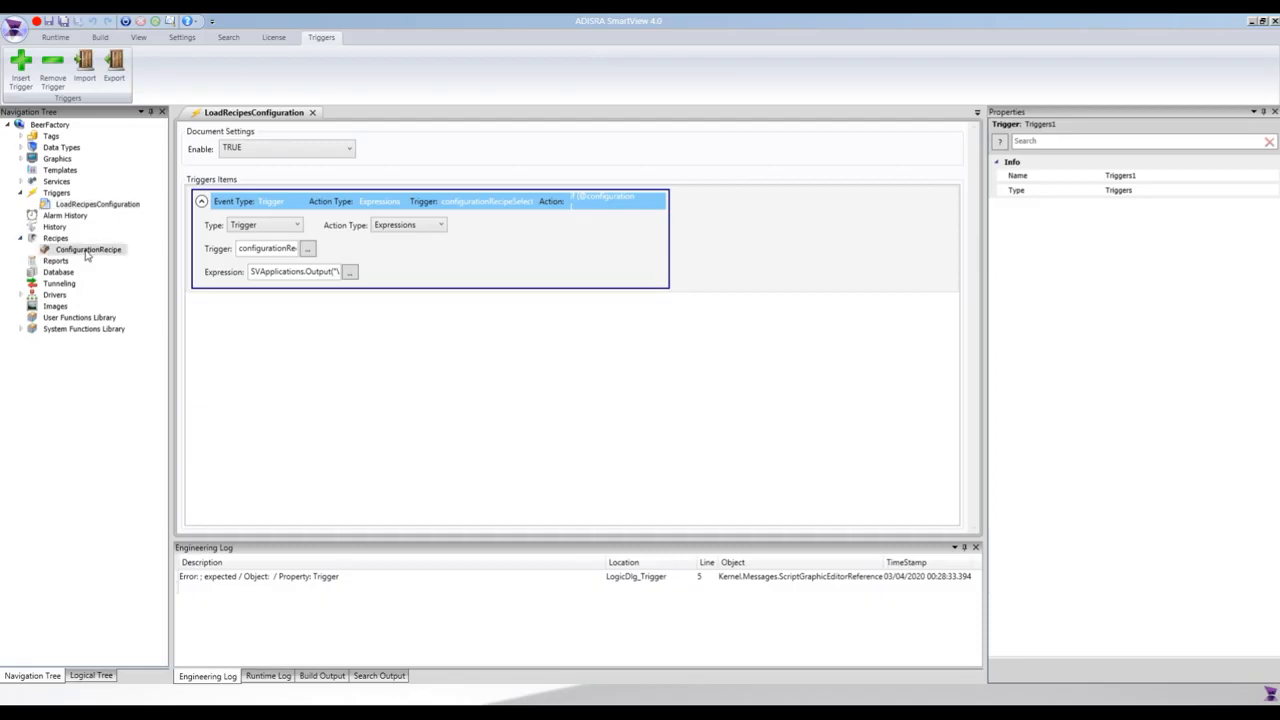
pyautogui.click(351, 273)
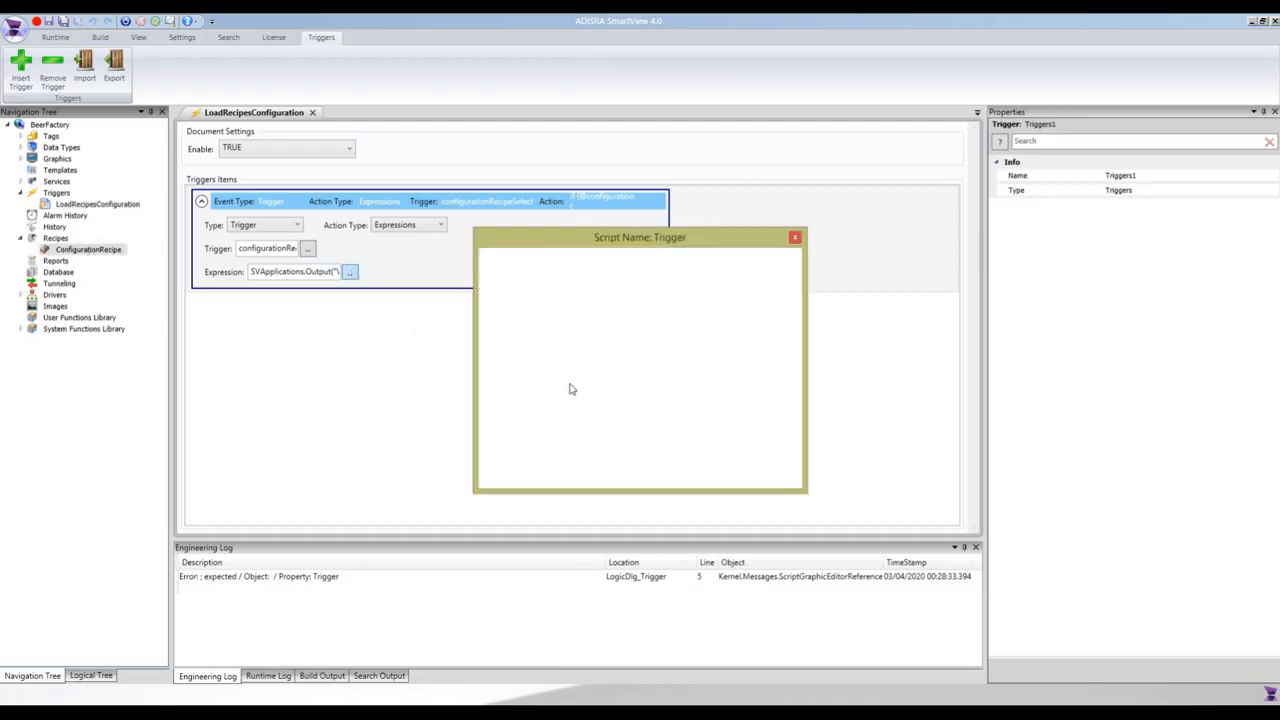
pyautogui.doubleClick(617, 306)
pyautogui.click(585, 305)
pyautogui.doubleClick(585, 306)
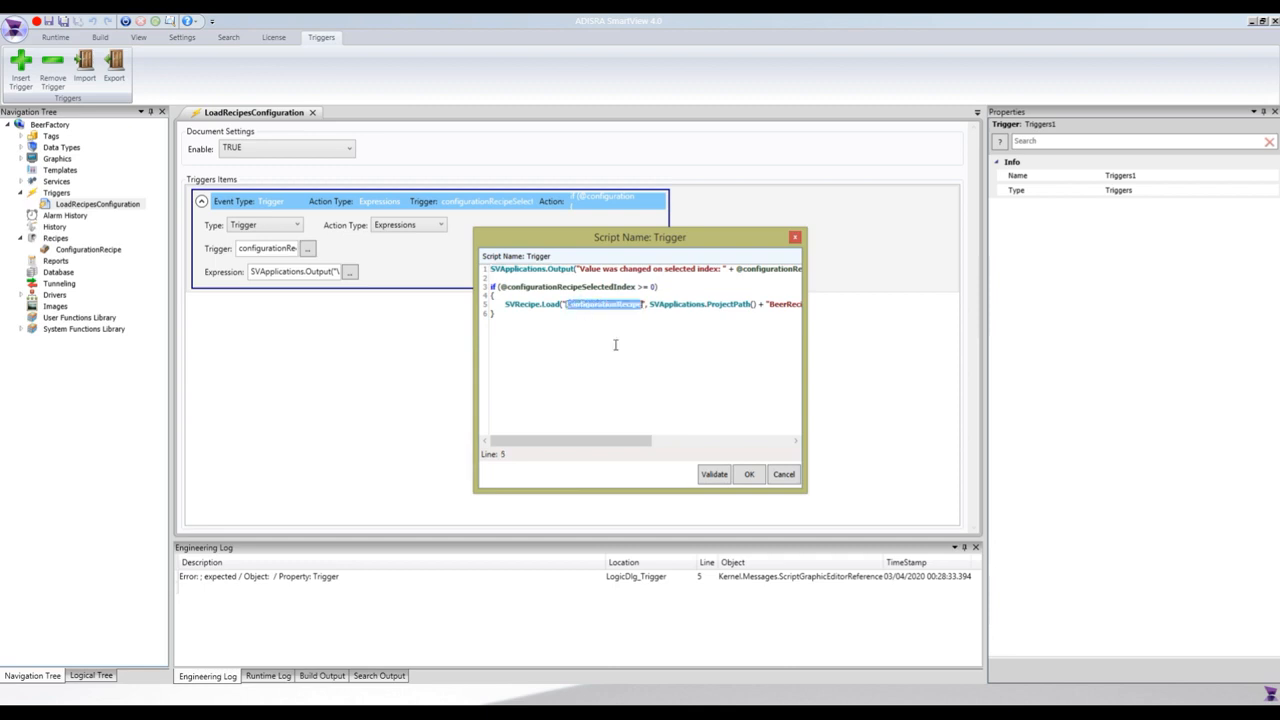
pyautogui.click(749, 474)
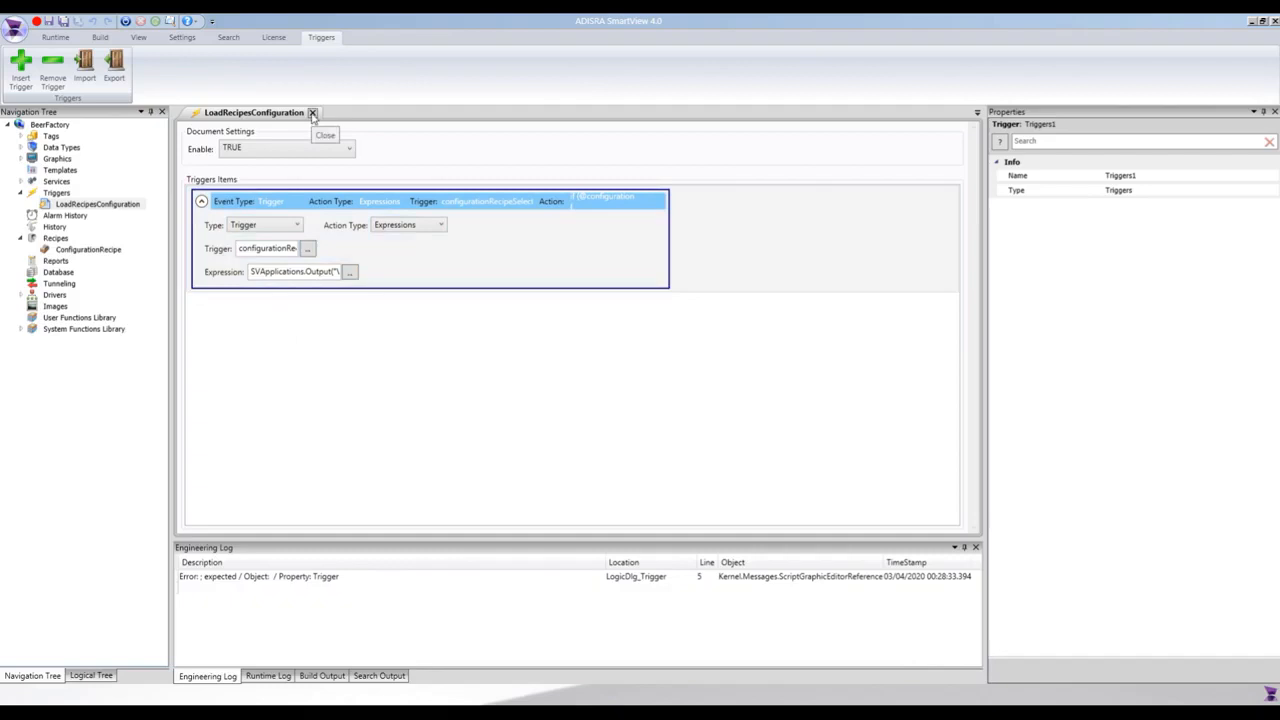
# Check the tag listed in the ConfigurationRecipe document, and close the recipe and trigger documents.
pyautogui.doubleClick(82, 250)
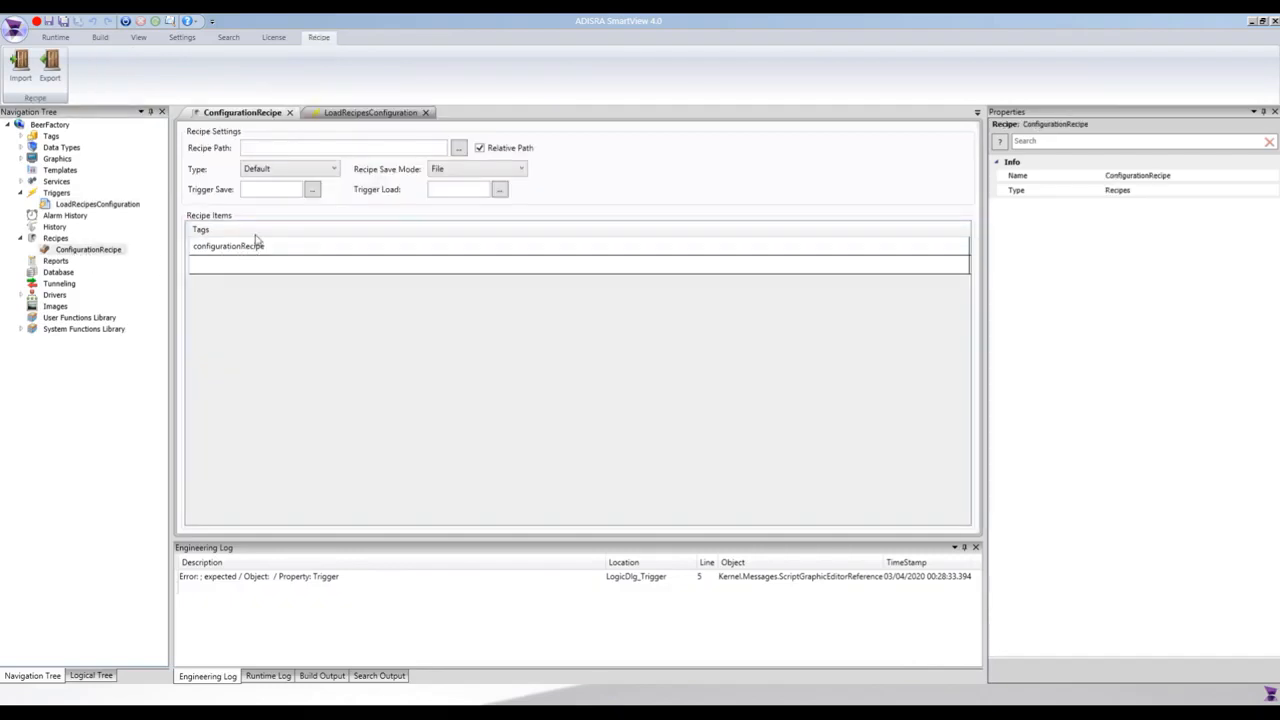
pyautogui.click(250, 248)
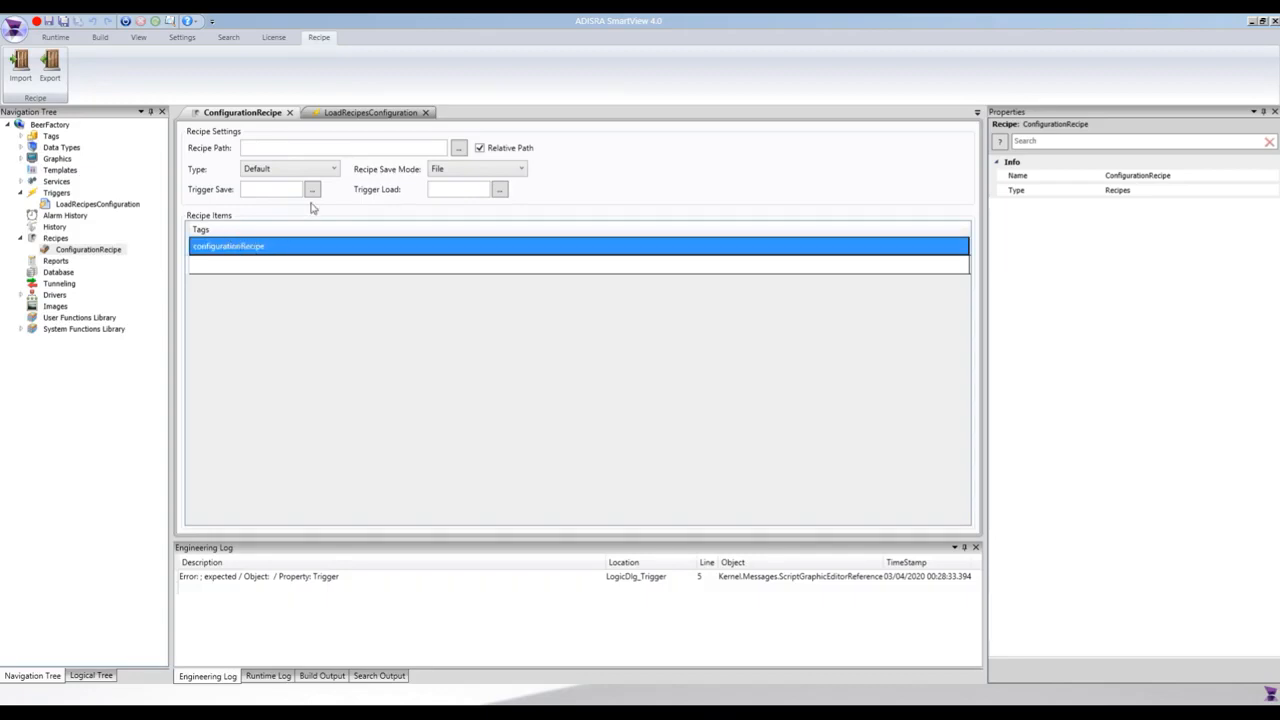
pyautogui.click(290, 113)
pyautogui.click(308, 114)
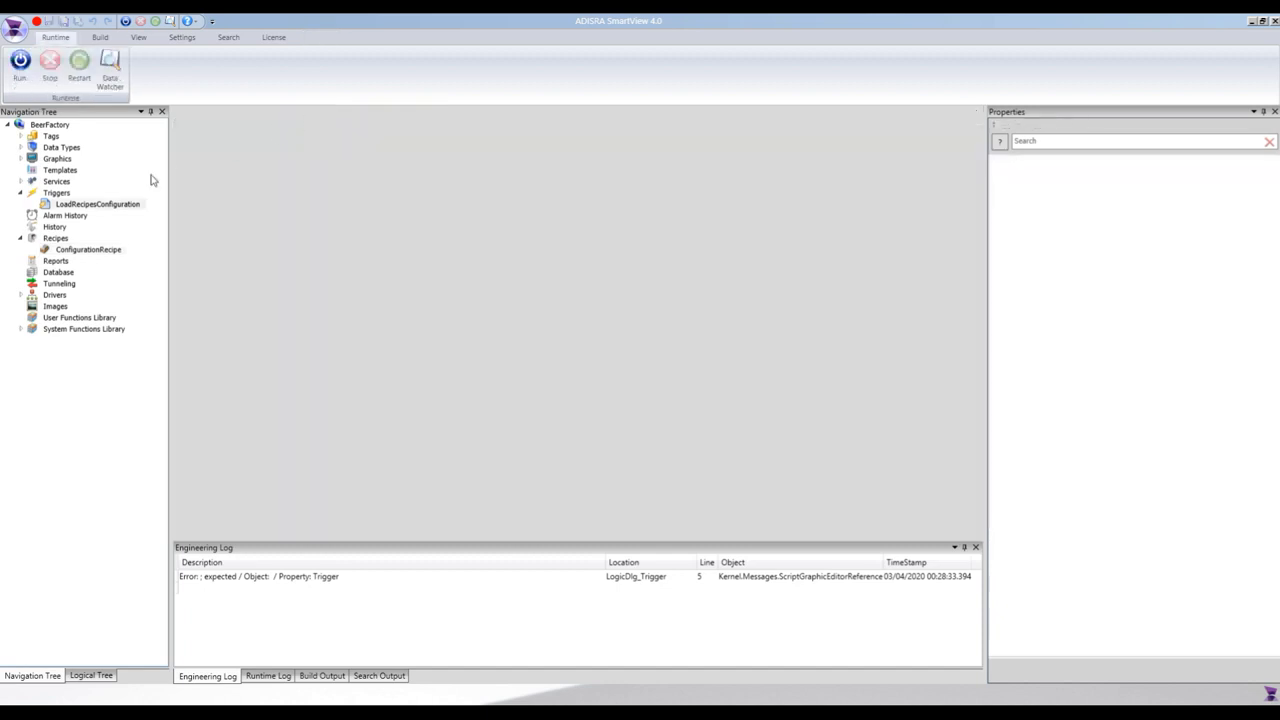
pyautogui.click(21, 193)
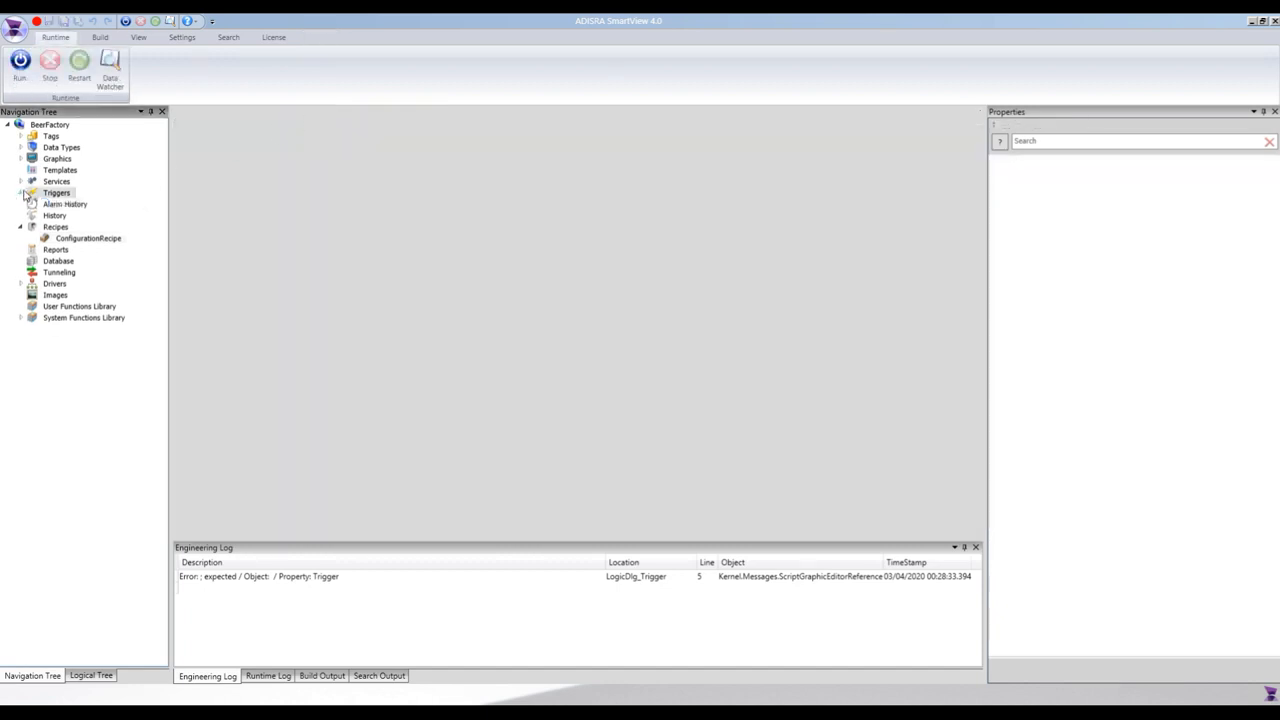
# Run the project and test recipe loading on its Recipes screen by selecting APA and then Pilsen.
pyautogui.click(27, 84)
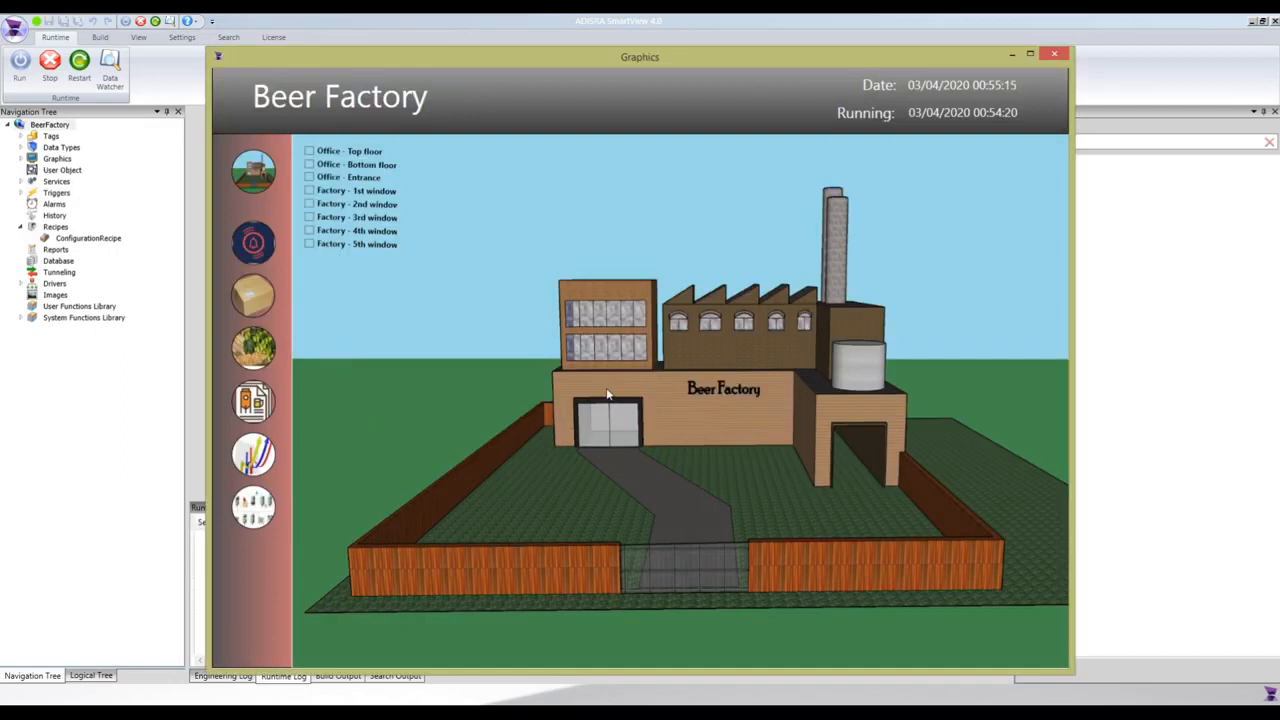
pyautogui.click(247, 415)
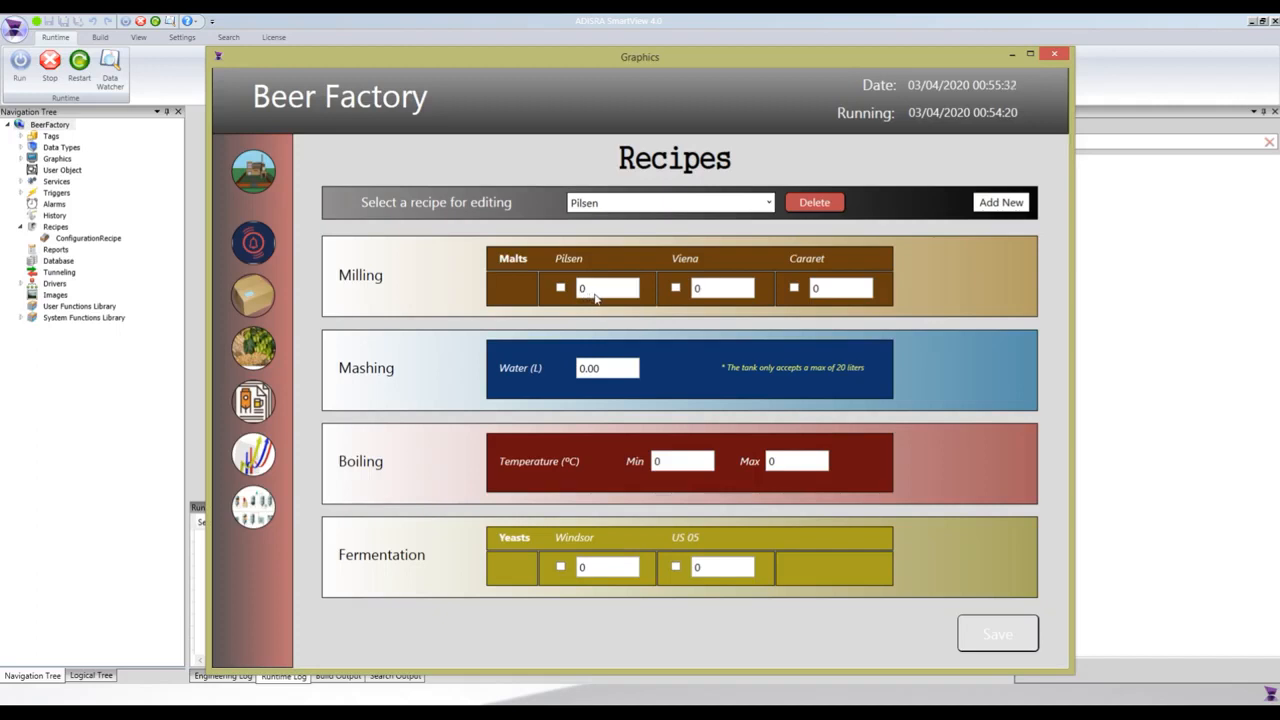
pyautogui.click(622, 210)
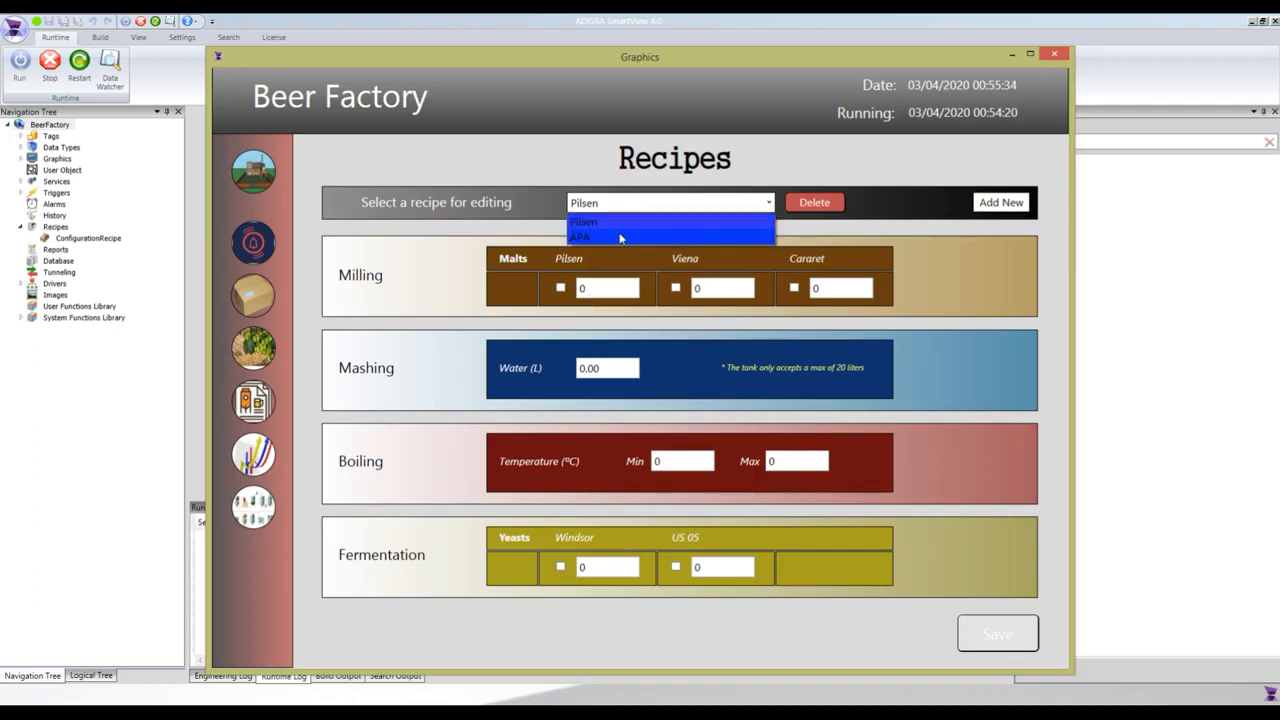
pyautogui.click(620, 235)
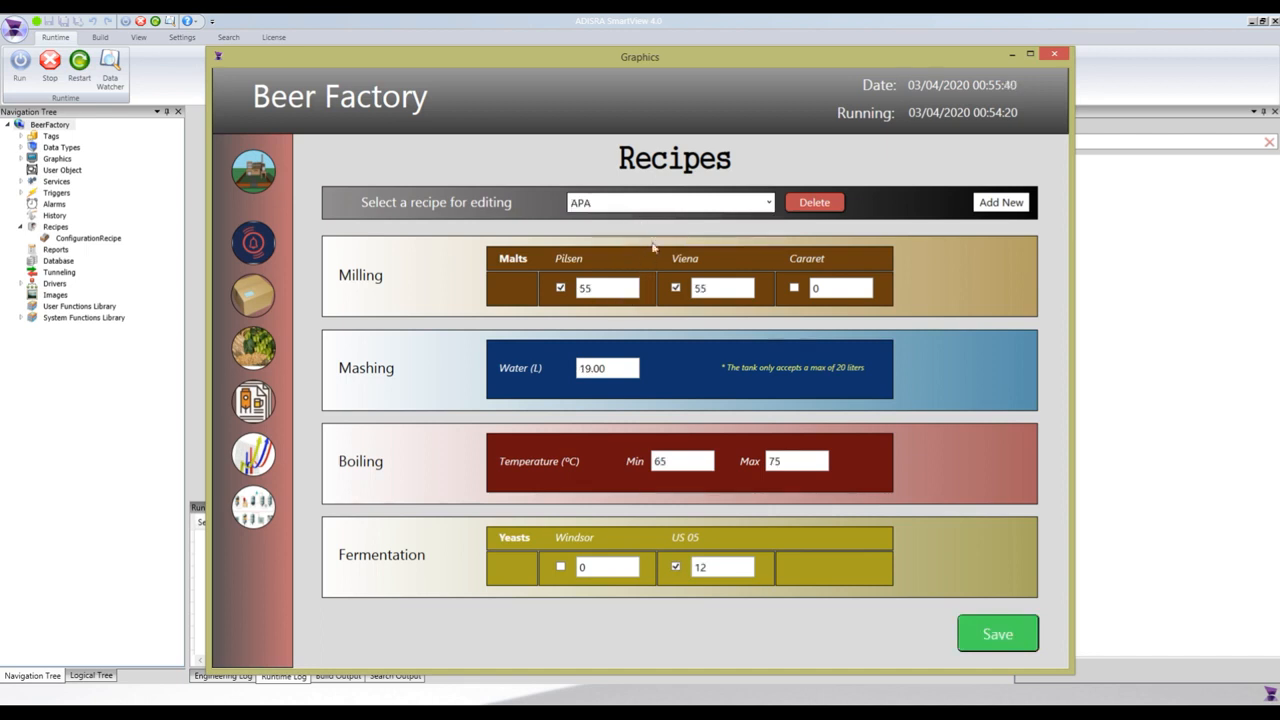
pyautogui.click(655, 205)
pyautogui.click(628, 215)
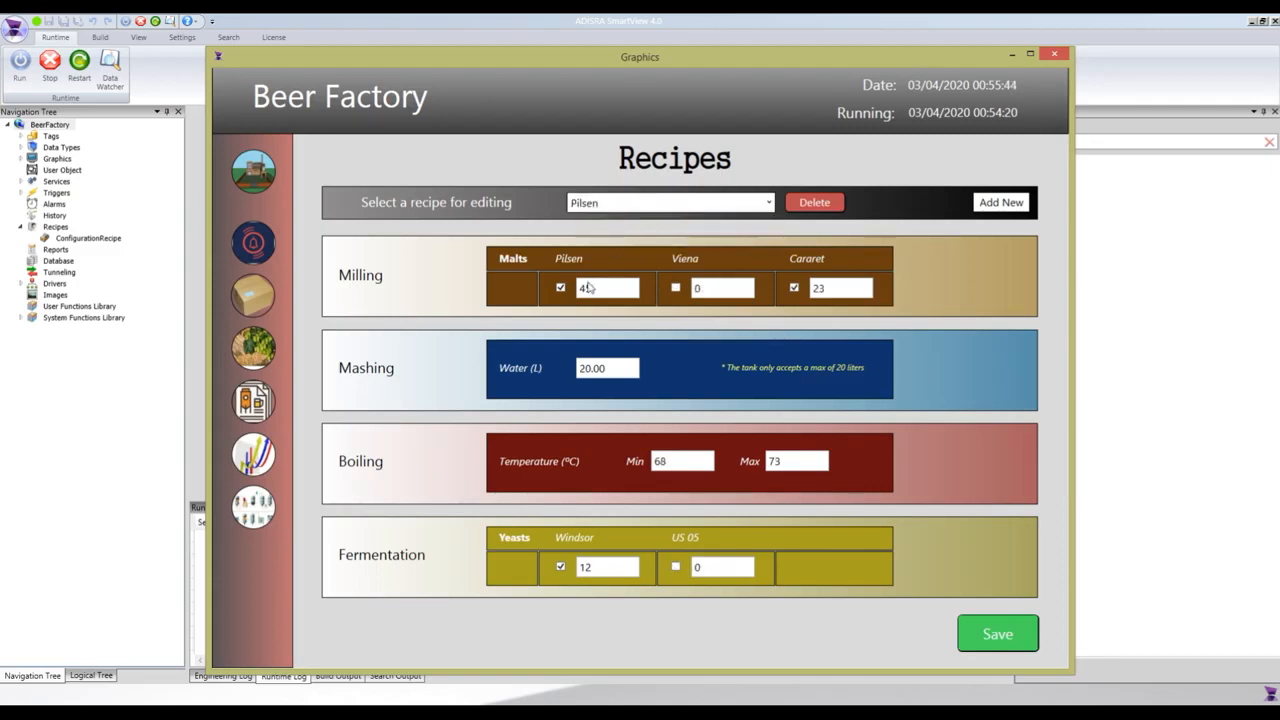